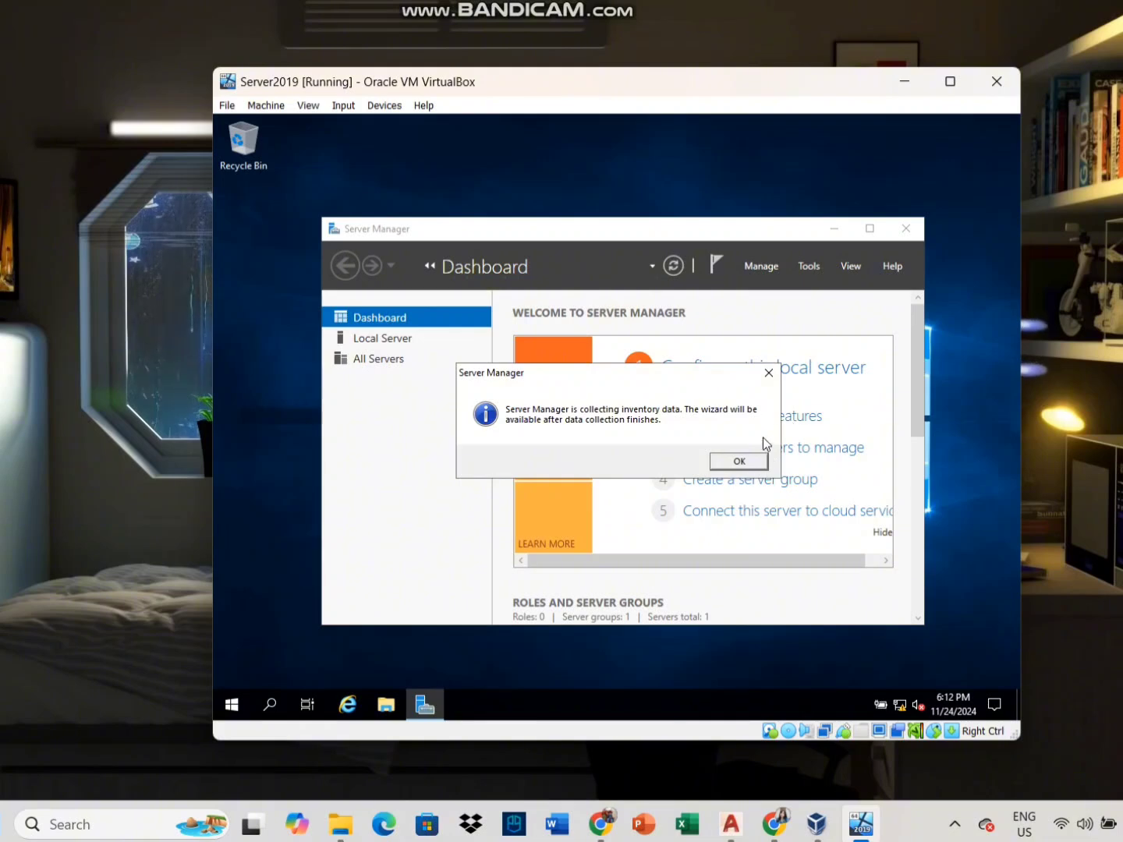
- Start adding roles and features with a role-based installation on the server from the pool, advancing to the server roles selection
click(769, 374)
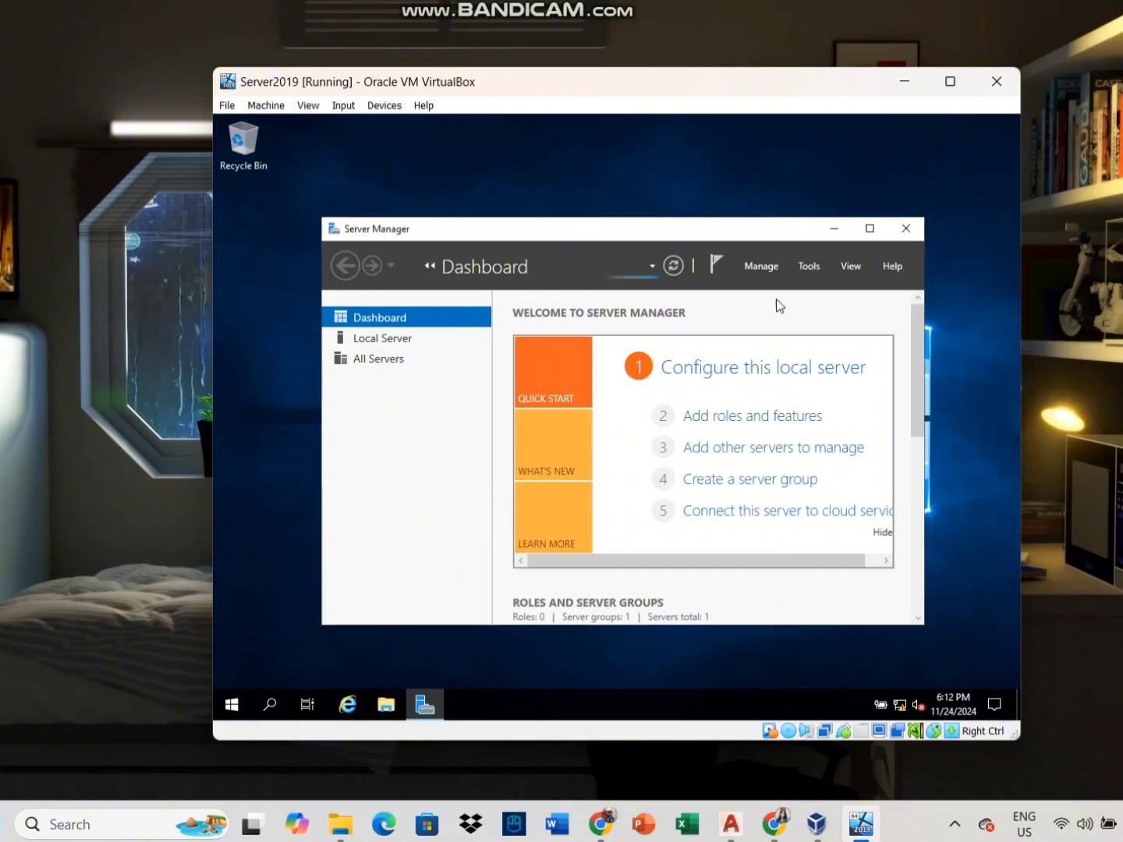
click(776, 268)
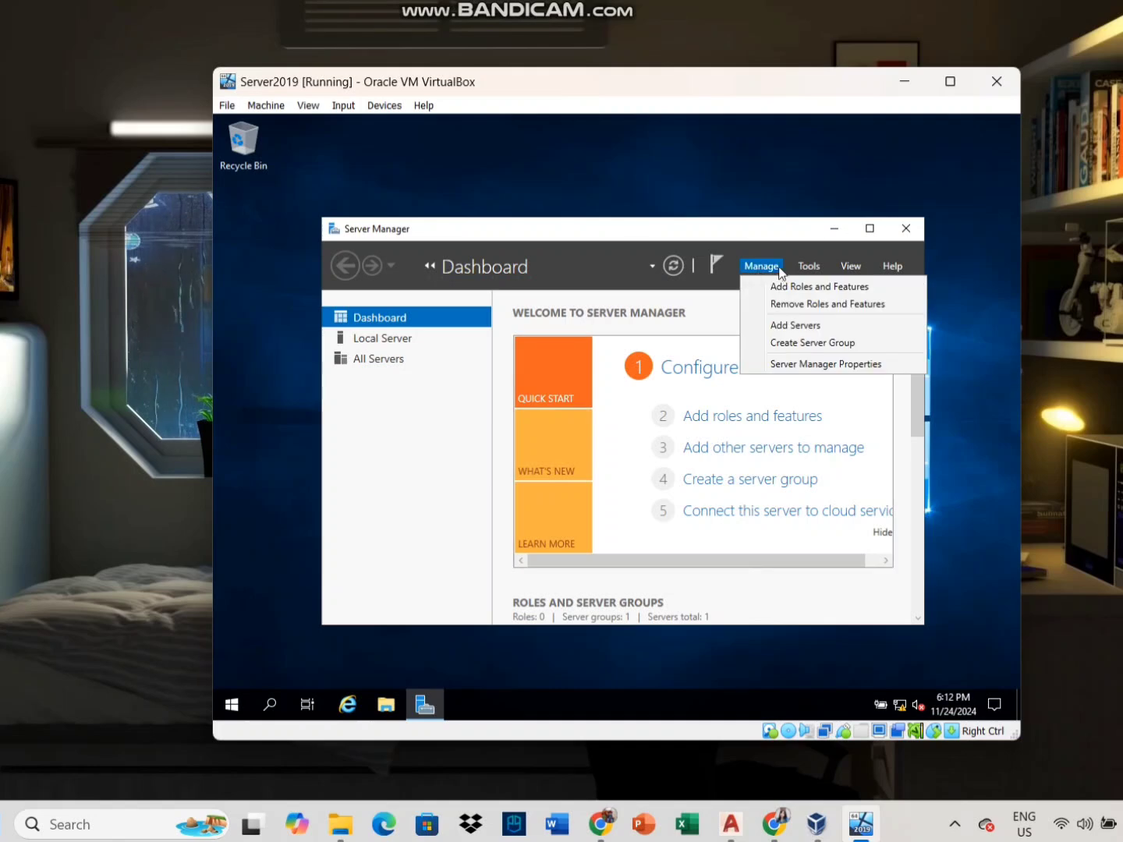
click(783, 284)
click(738, 462)
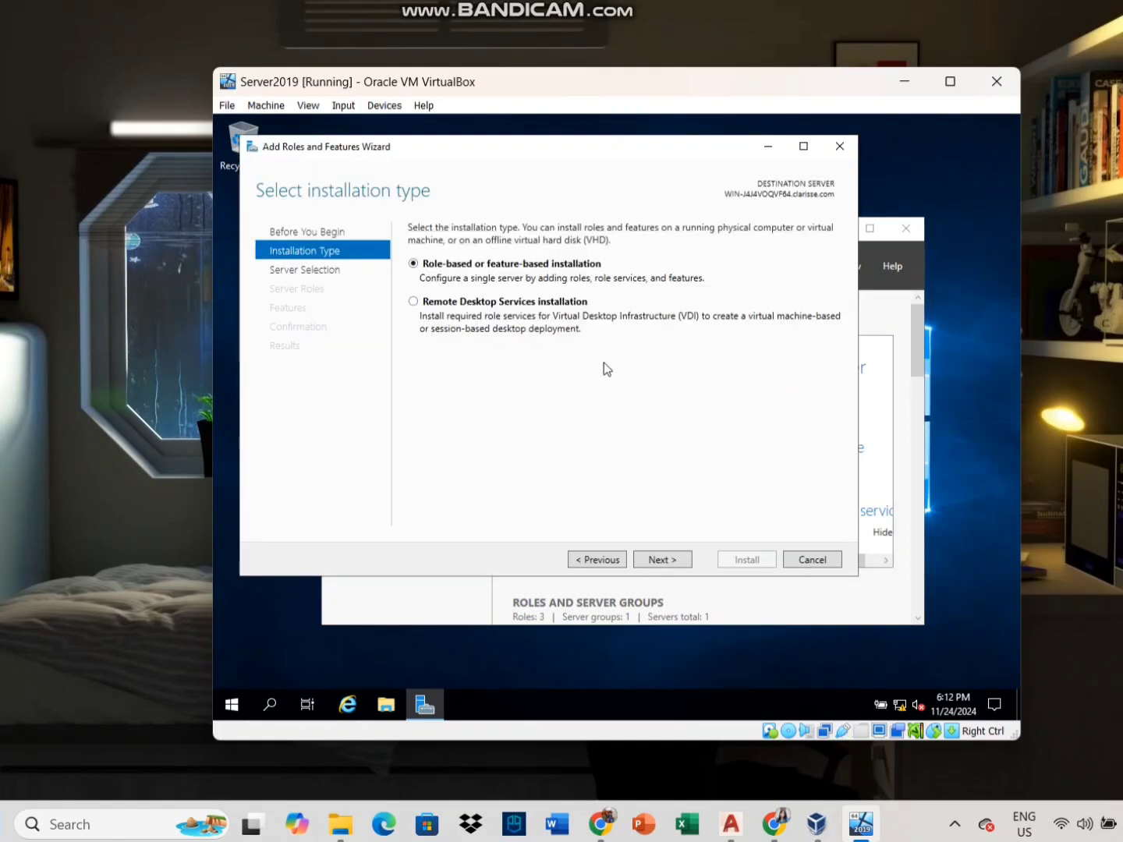
click(673, 566)
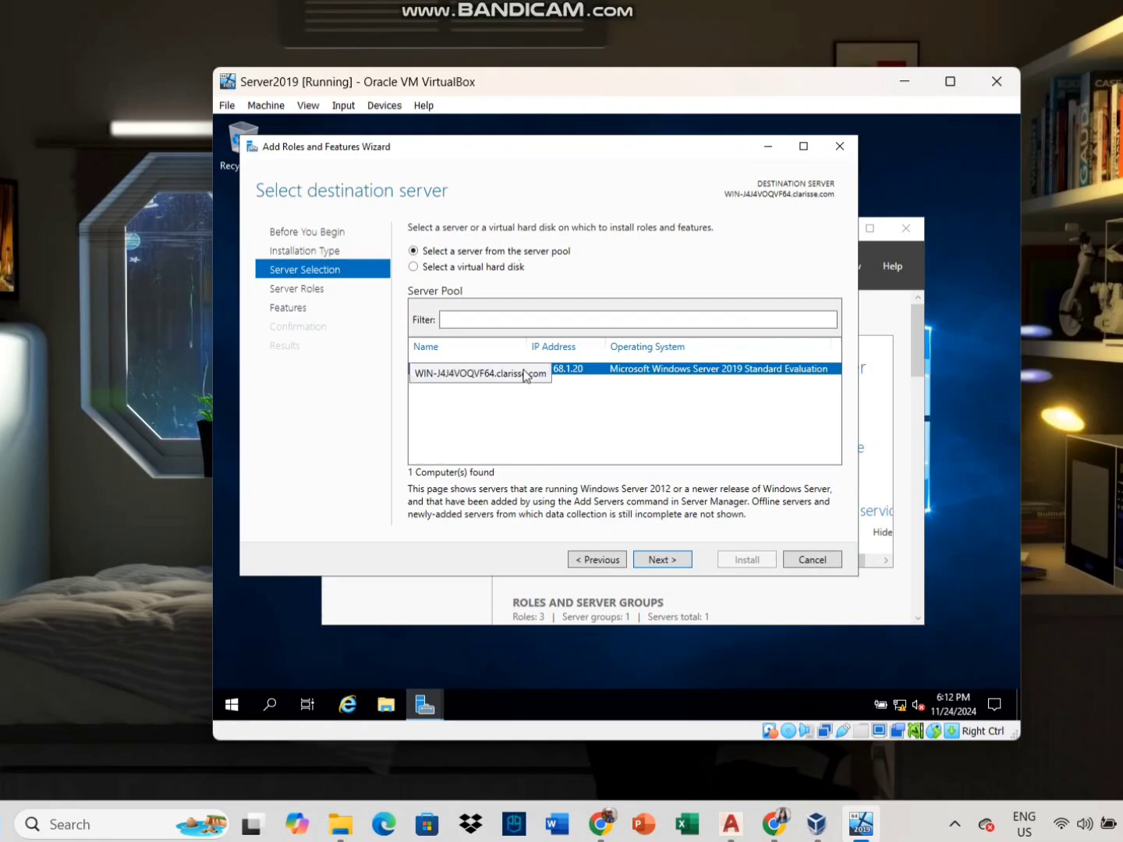
click(665, 564)
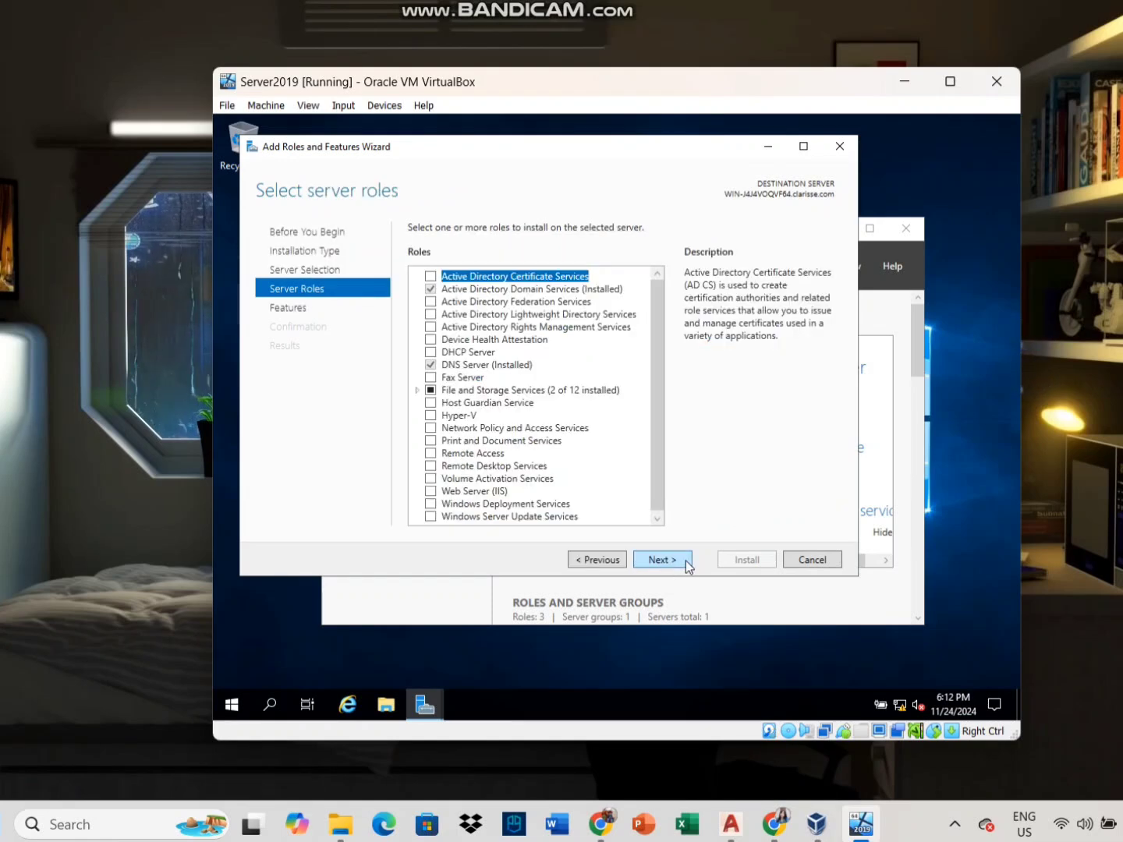
- Examine the role services under File and Storage Services and File and iSCSI Services in the roles list
click(418, 390)
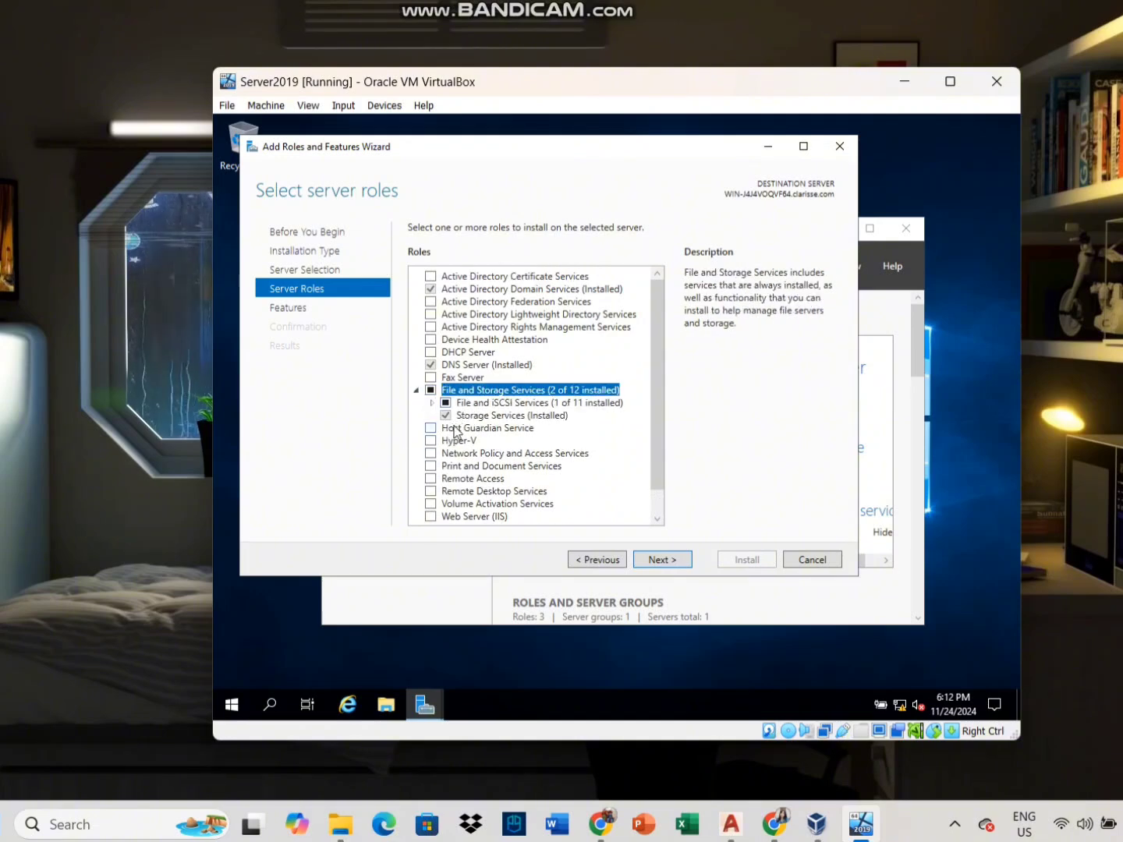
click(431, 403)
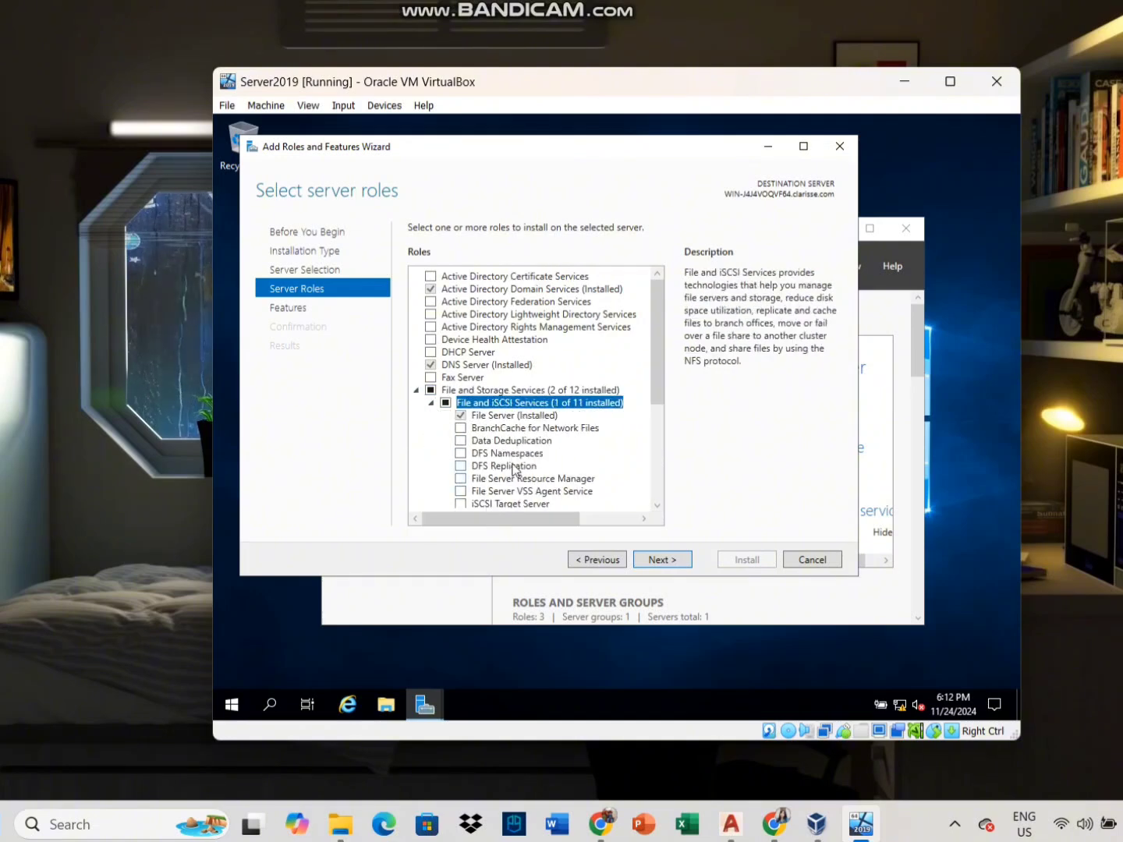
mouse_move(660, 384)
mouse_down()
mouse_move(662, 449)
mouse_move(662, 394)
mouse_up()
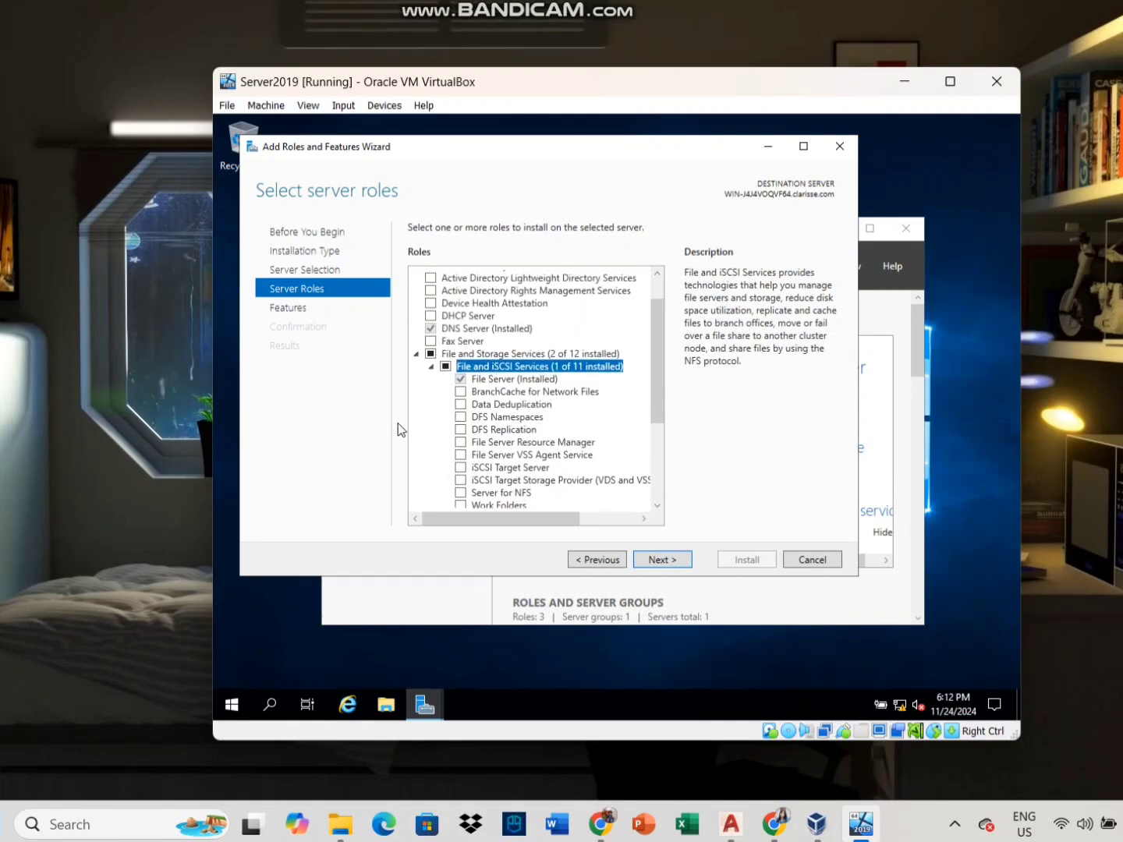
click(432, 375)
click(416, 363)
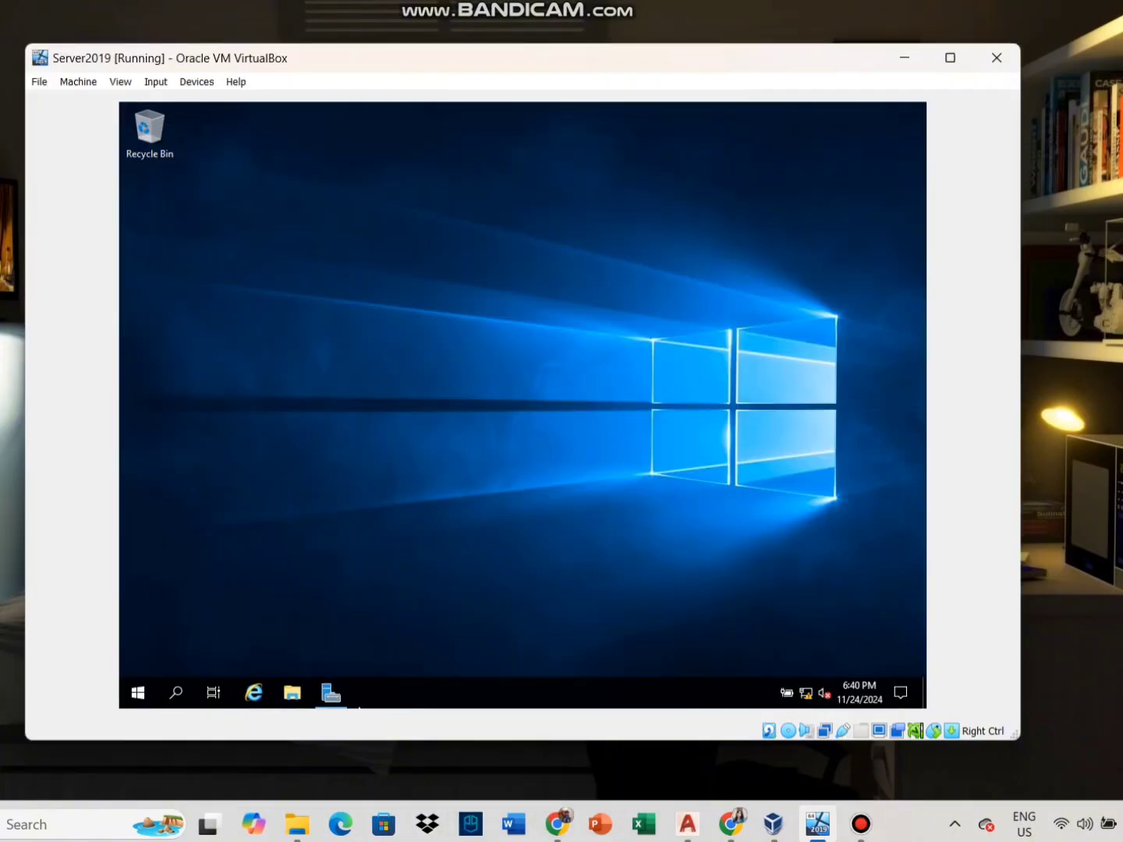
- Bring back the Server Manager dashboard and refresh the Local Server status
click(376, 566)
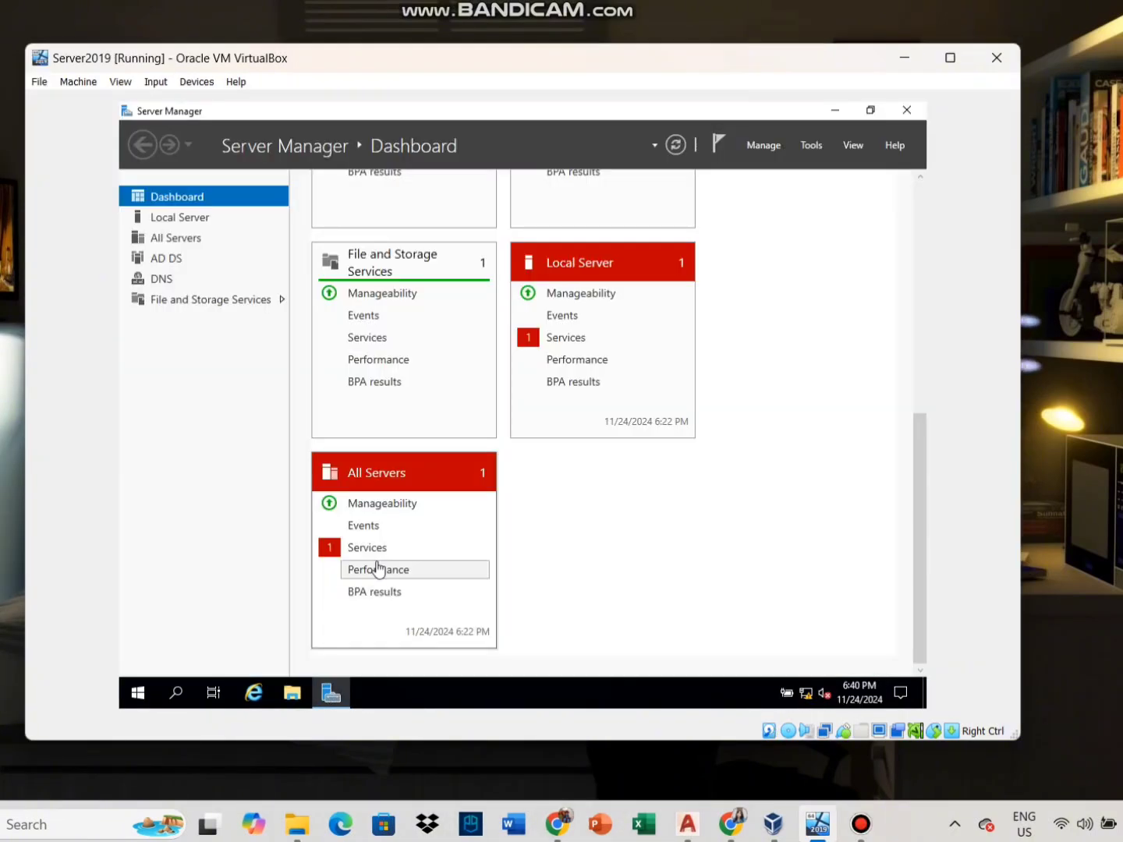
right_click(599, 344)
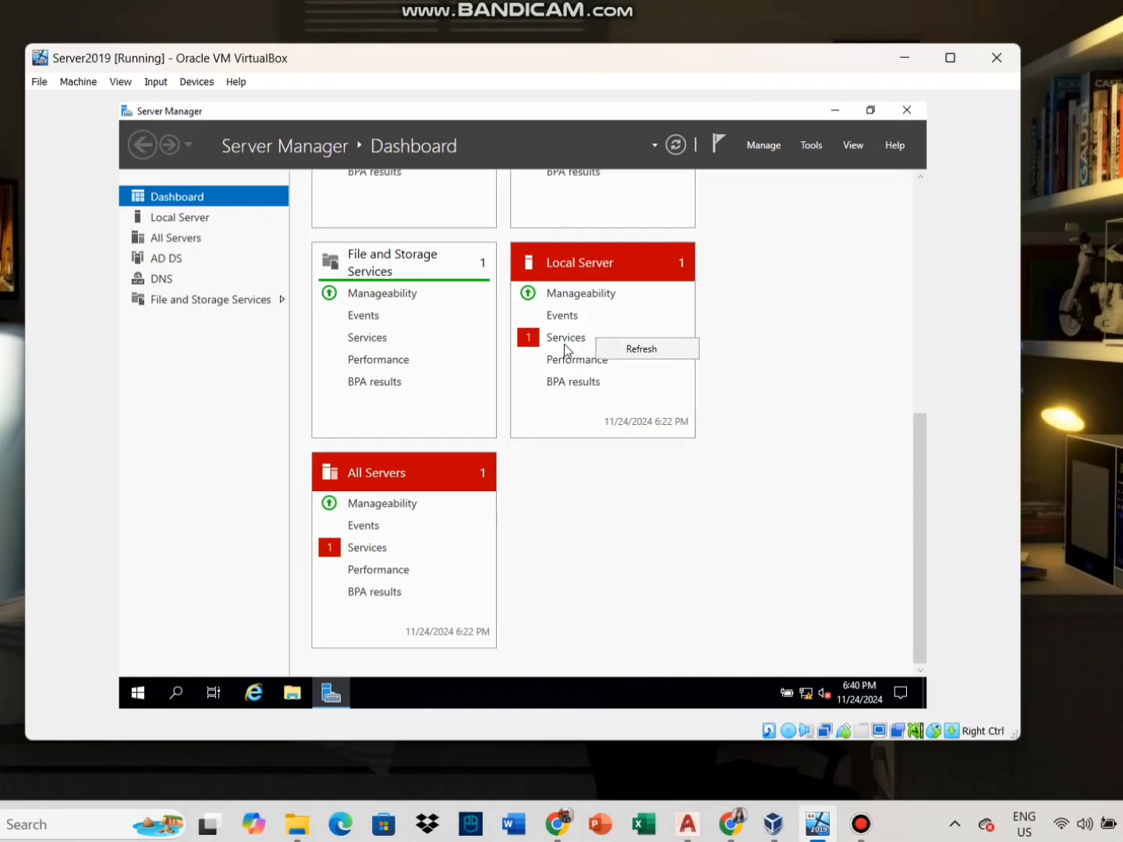
click(608, 349)
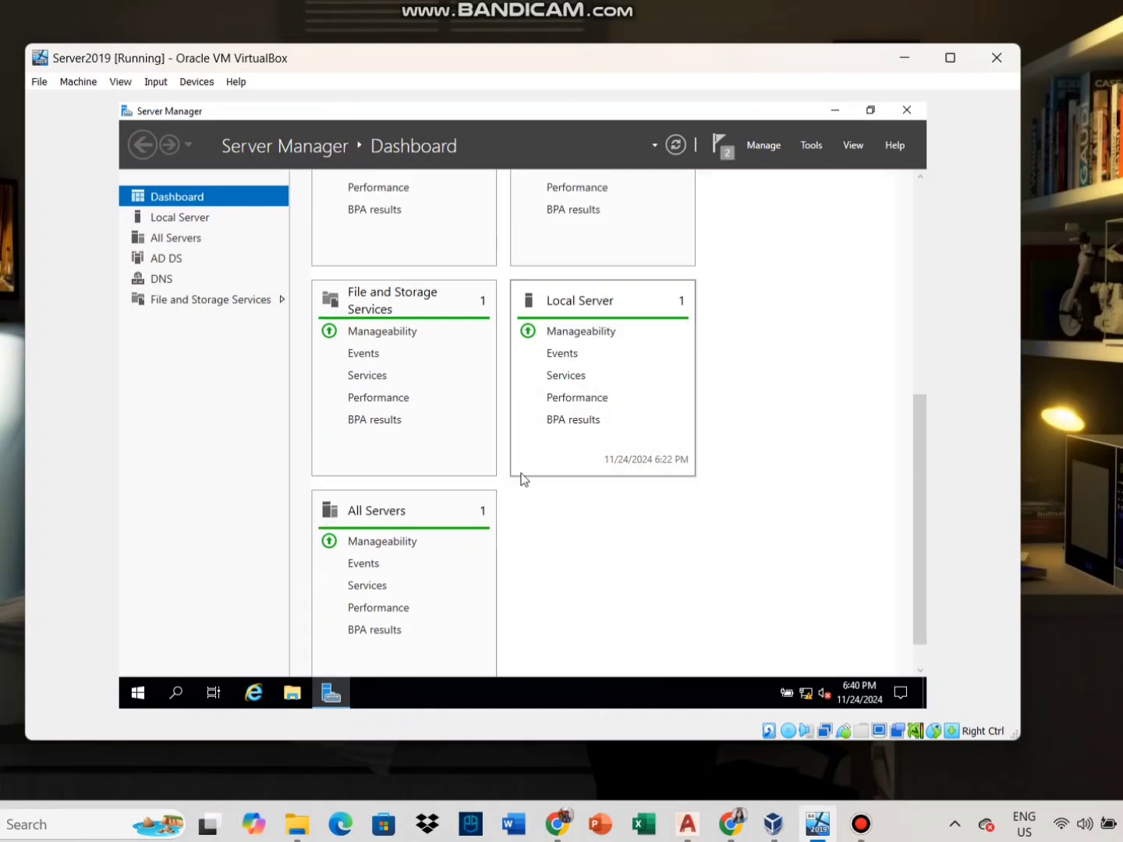
- Open the Shares page of File and Storage Services
scroll(475, 474, up, 1)
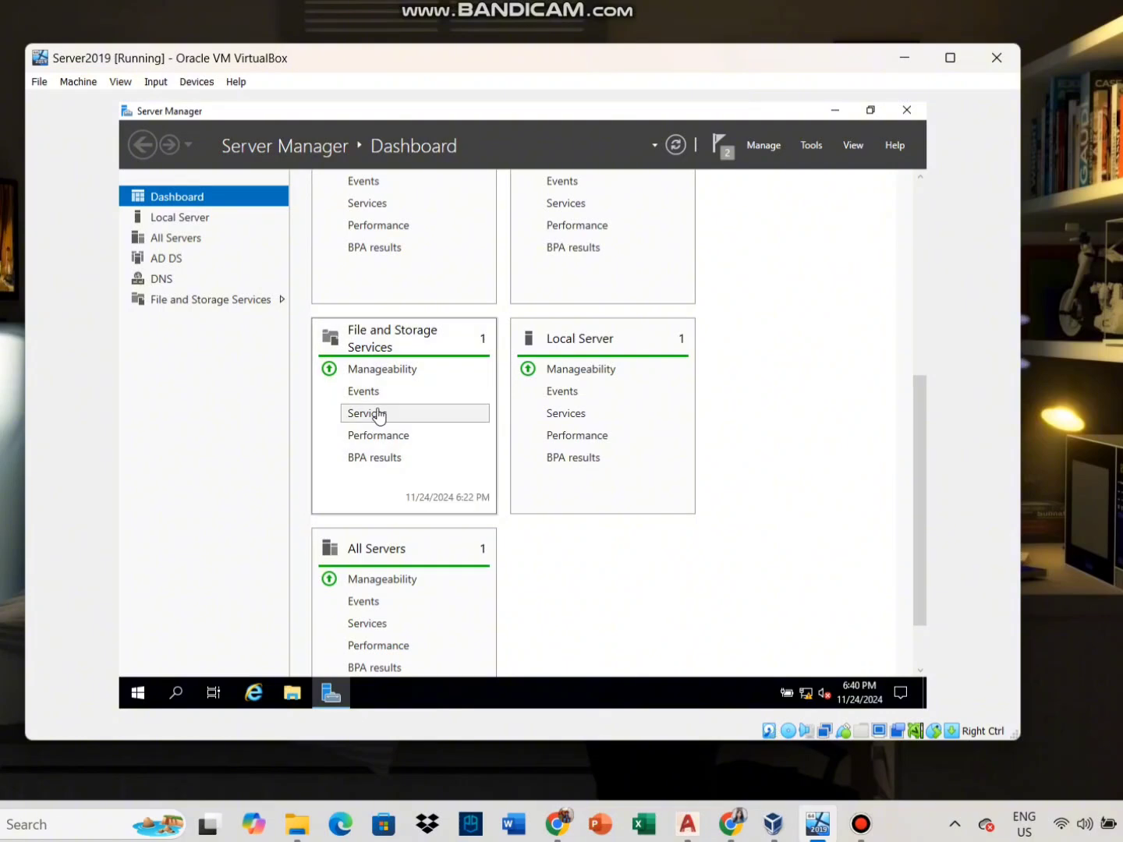
click(397, 333)
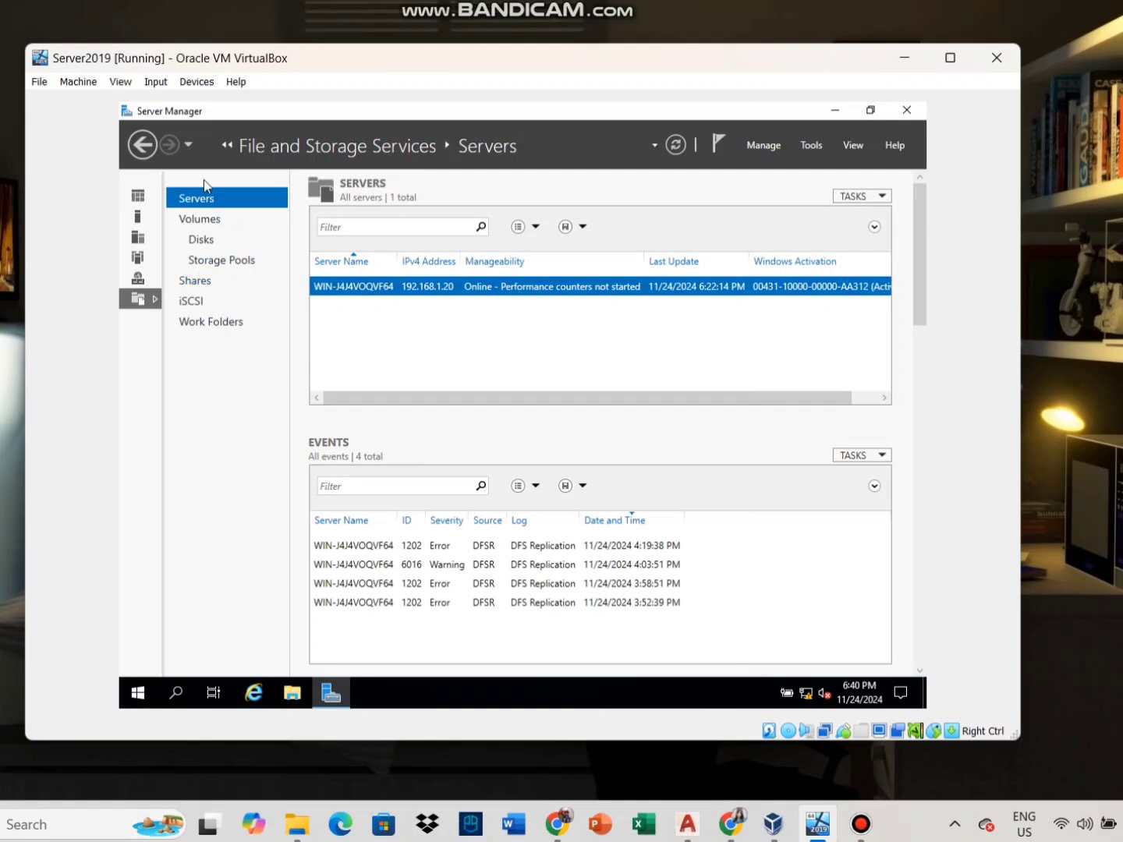
click(195, 283)
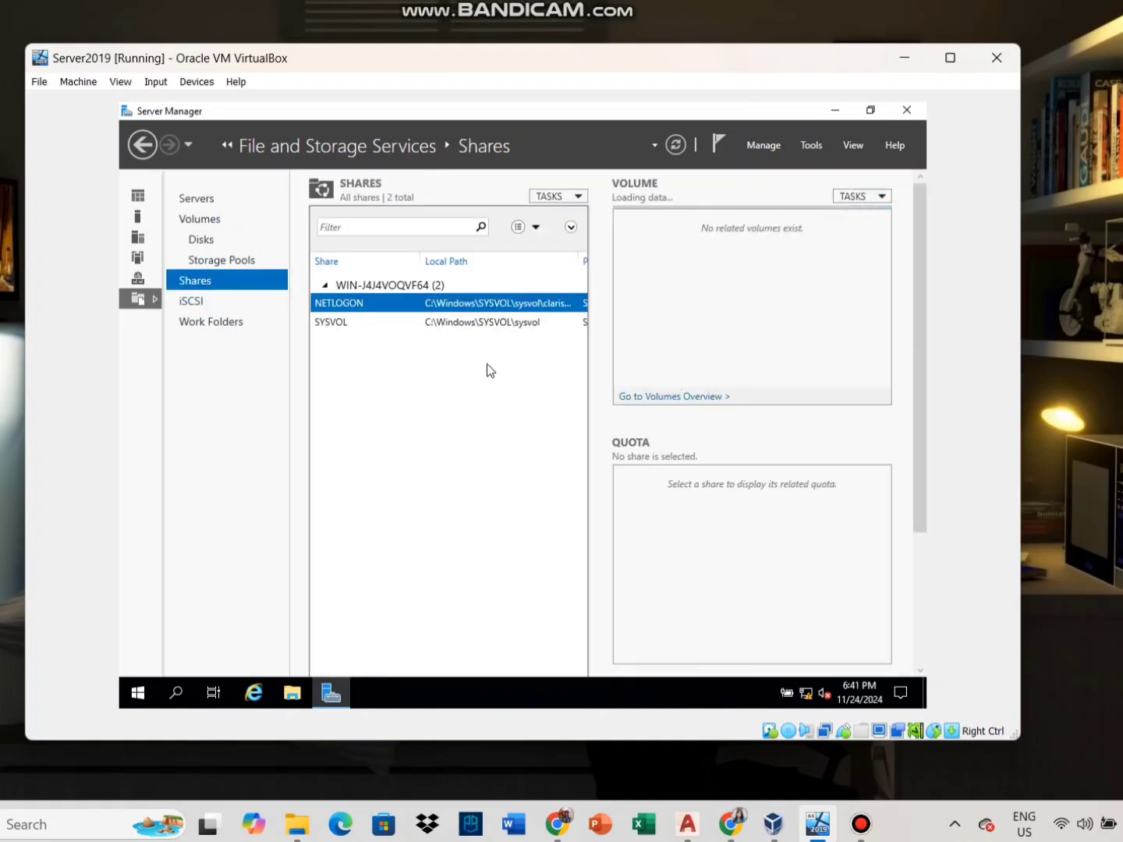
- Examine the volume and quota details of the SYSVOL and NETLOGON shares
click(423, 325)
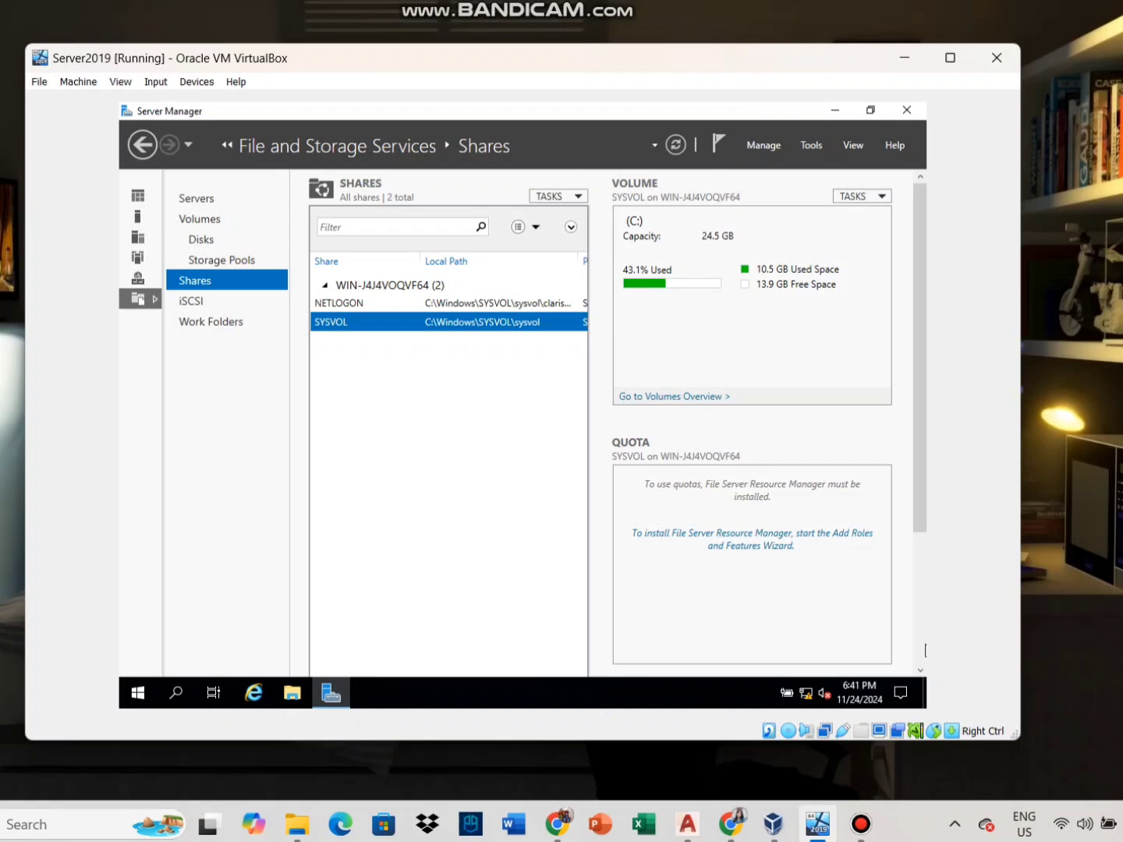
mouse_move(861, 825)
click(861, 727)
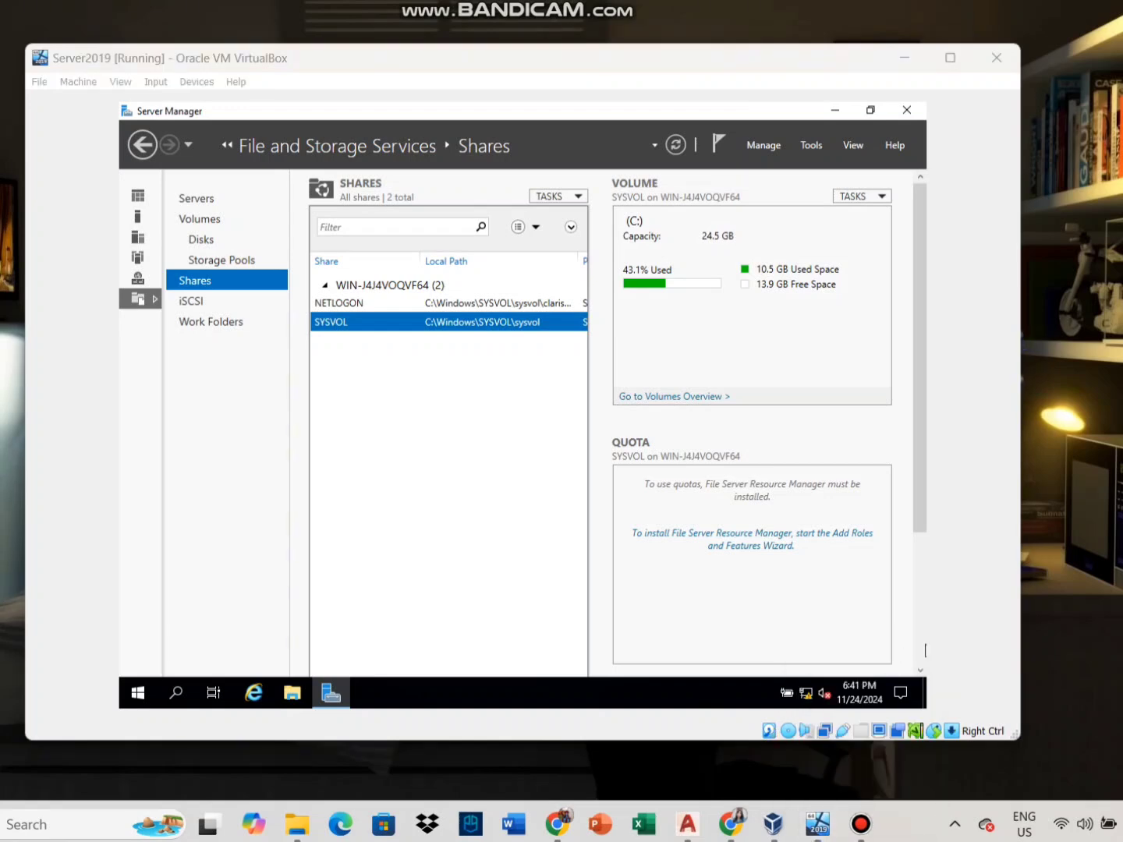
click(431, 304)
click(432, 322)
click(430, 306)
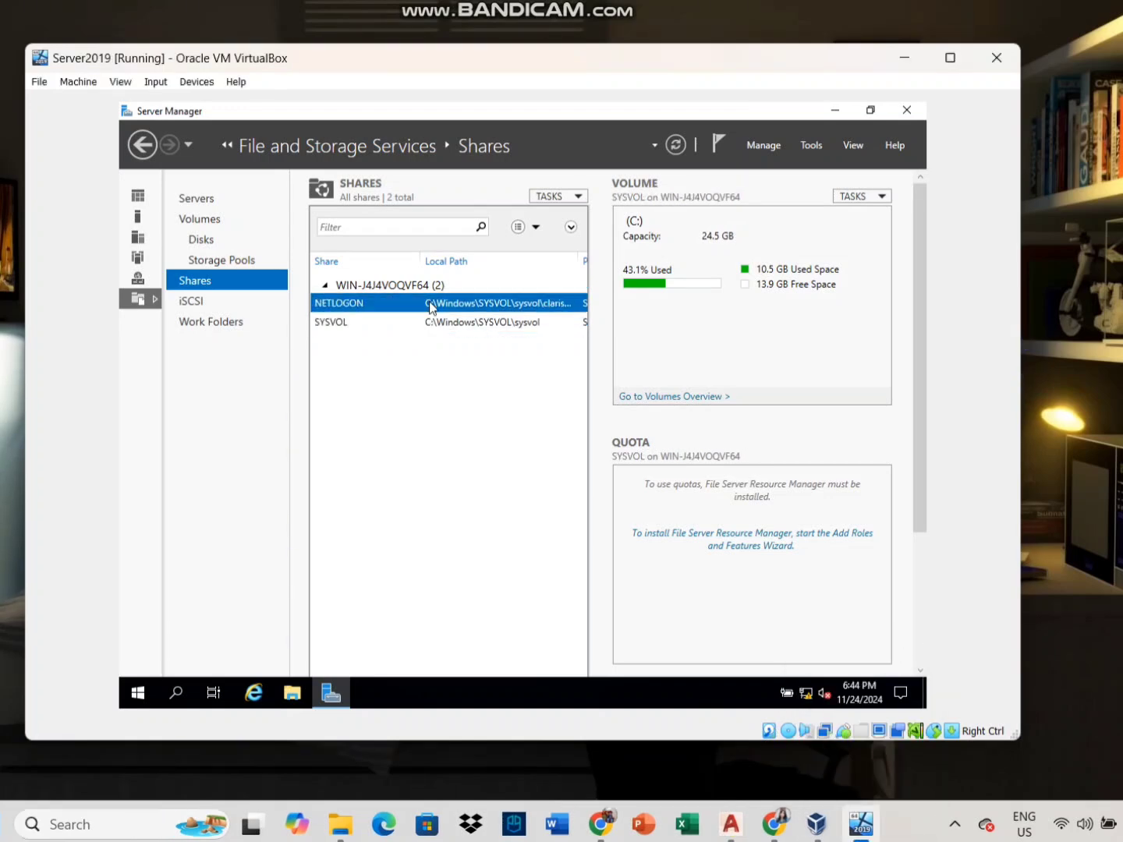
right_click(430, 306)
click(401, 370)
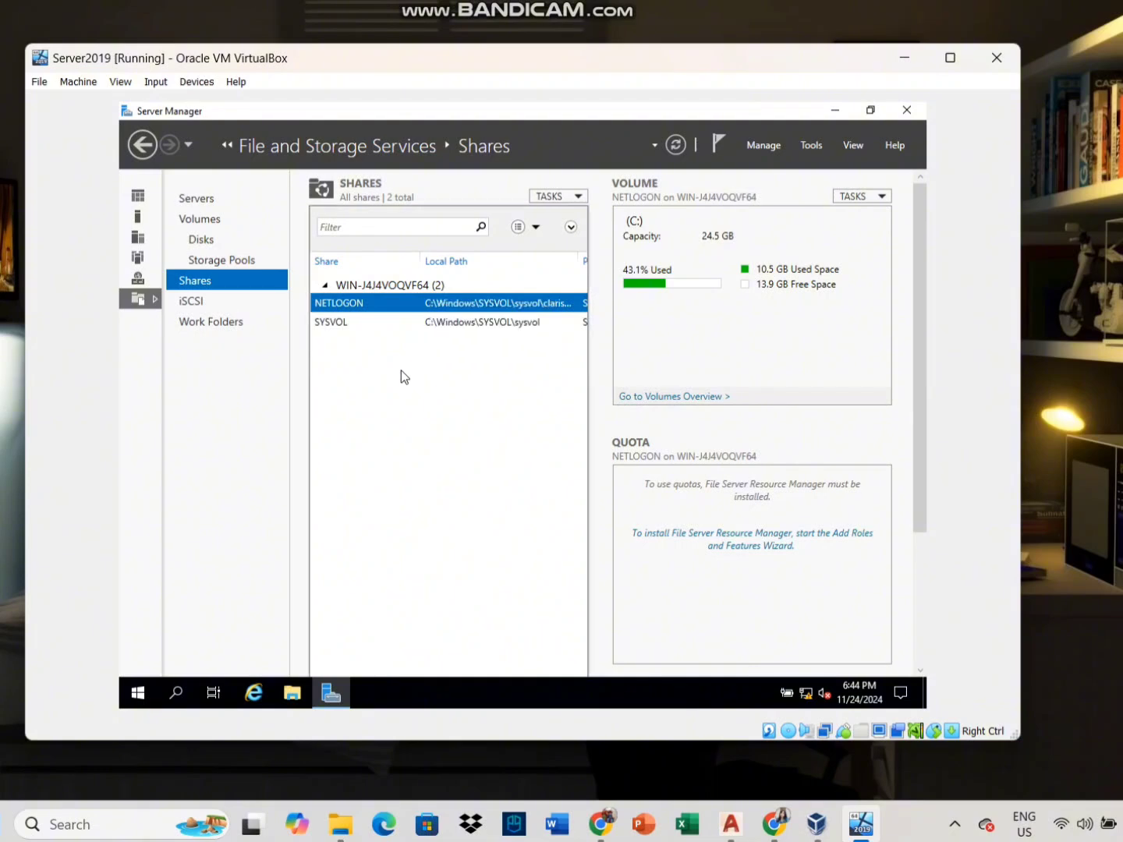
- Start a new share using the SMB Share - Quick profile and proceed to the share location settings
right_click(401, 362)
click(446, 370)
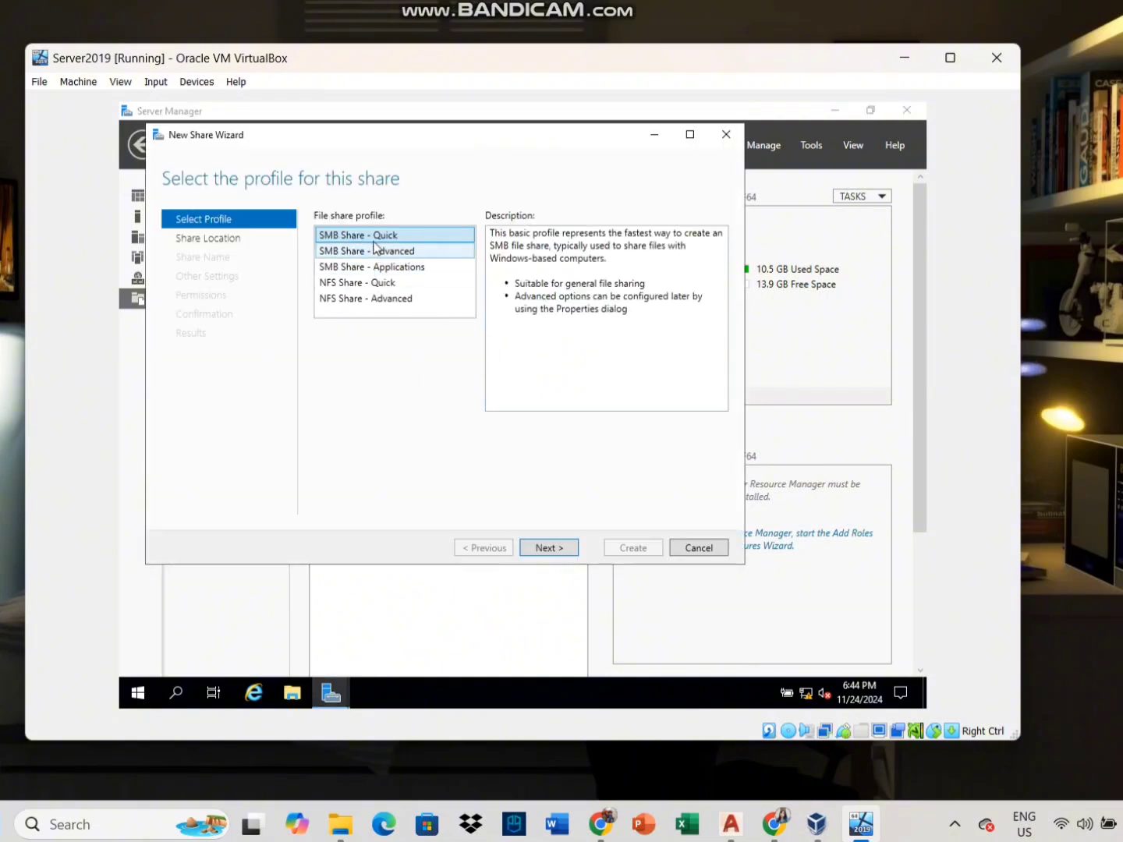
click(547, 546)
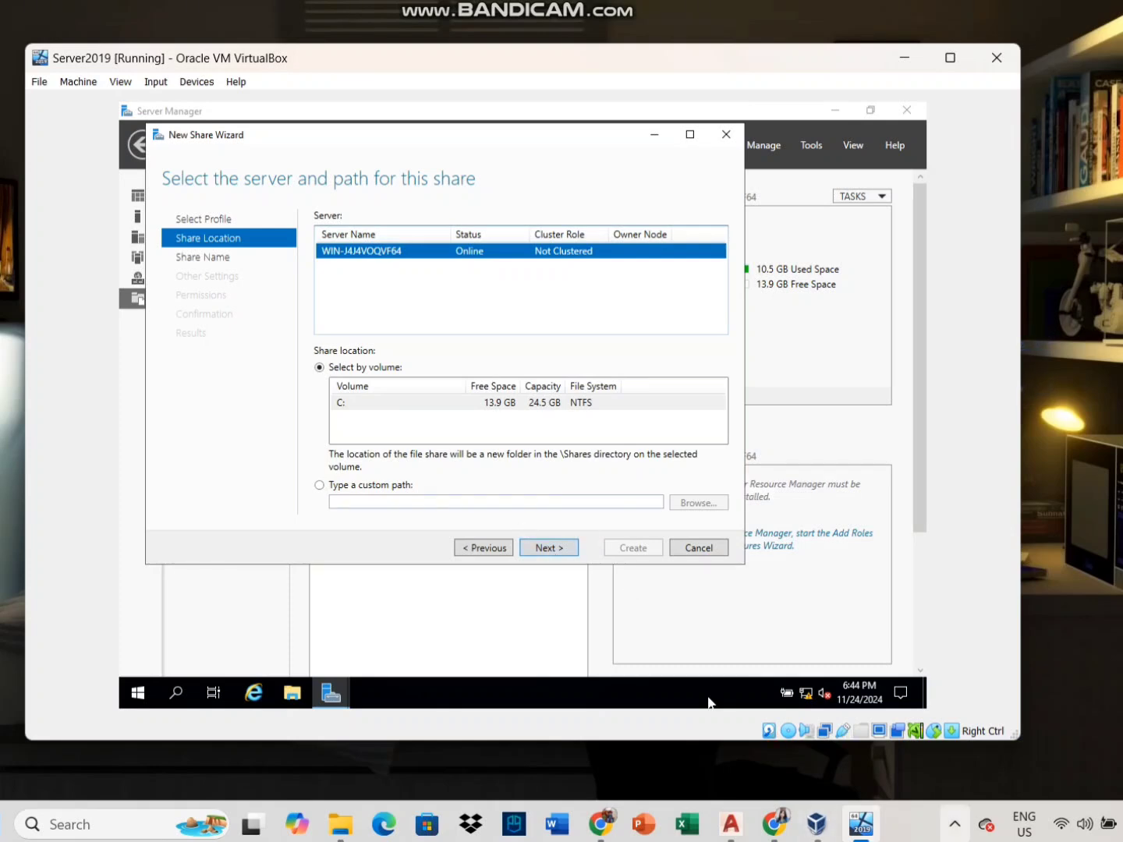
click(320, 486)
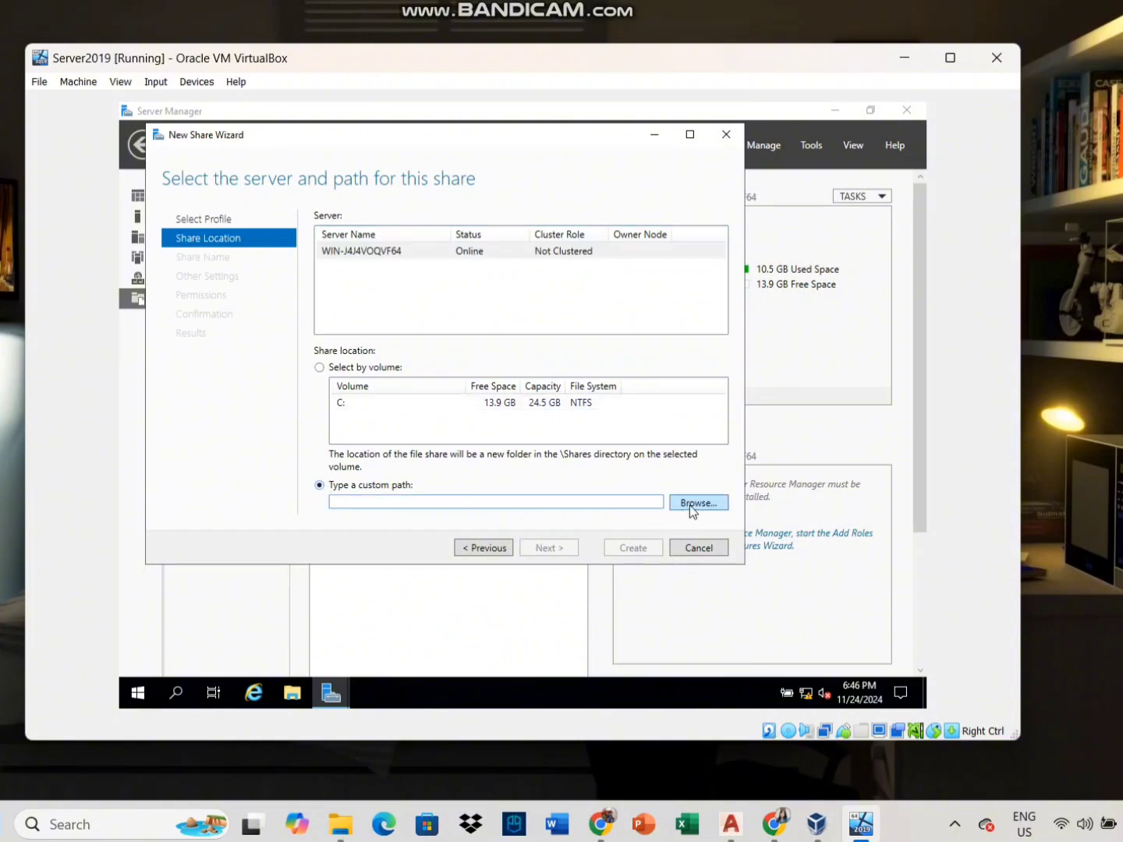
click(690, 504)
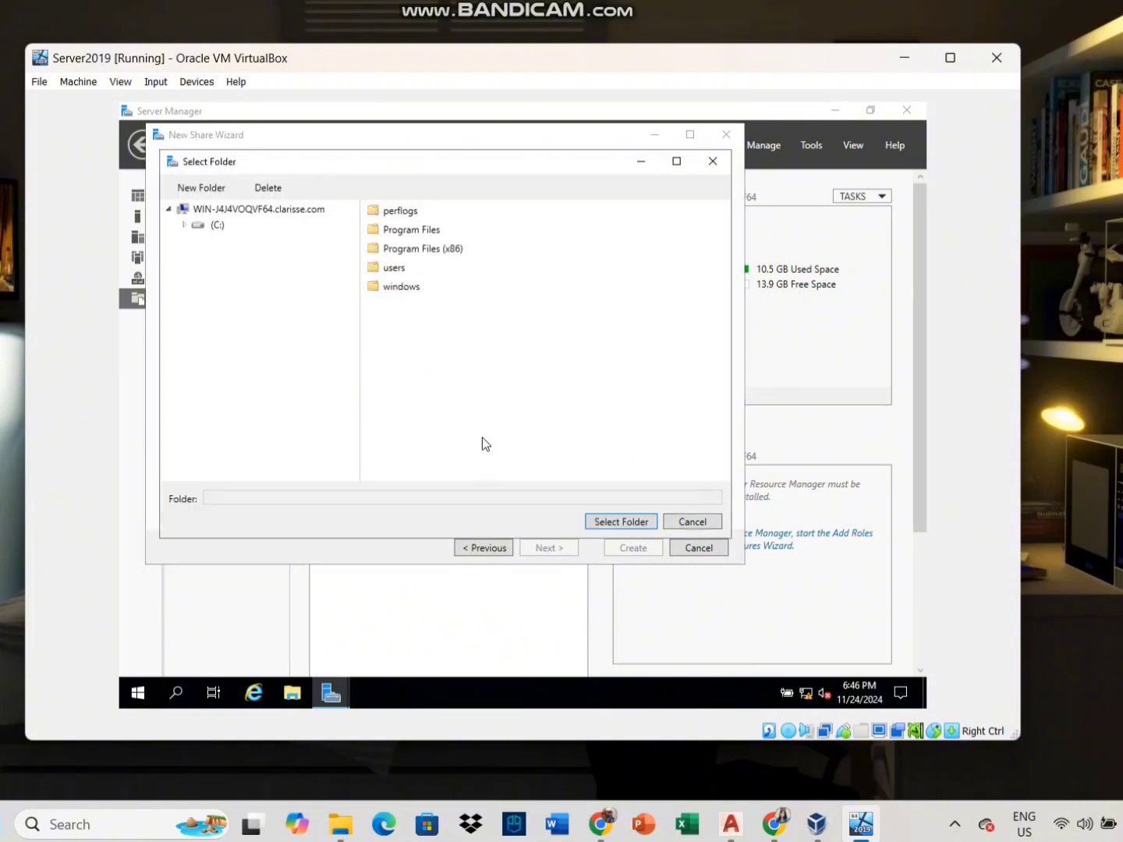
click(691, 522)
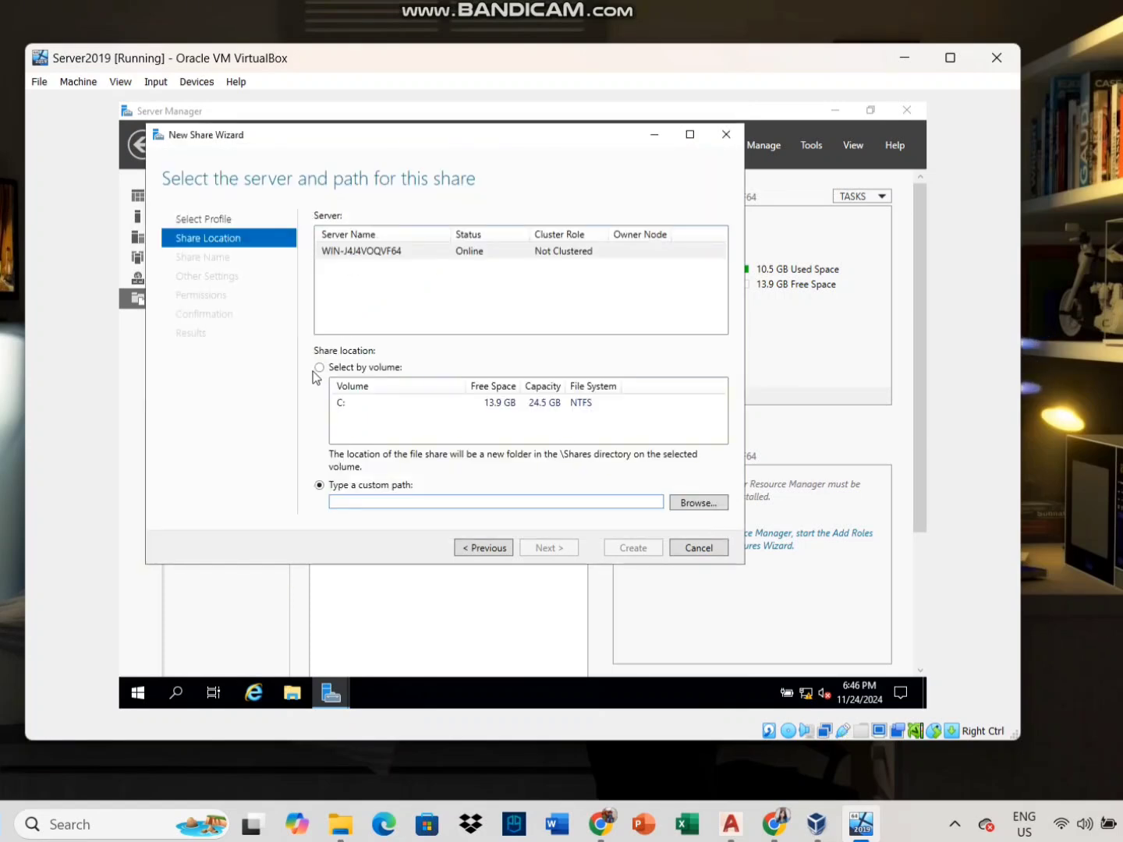
- Select the listed server and set the share location by volume on C:, continuing to the share name
click(377, 251)
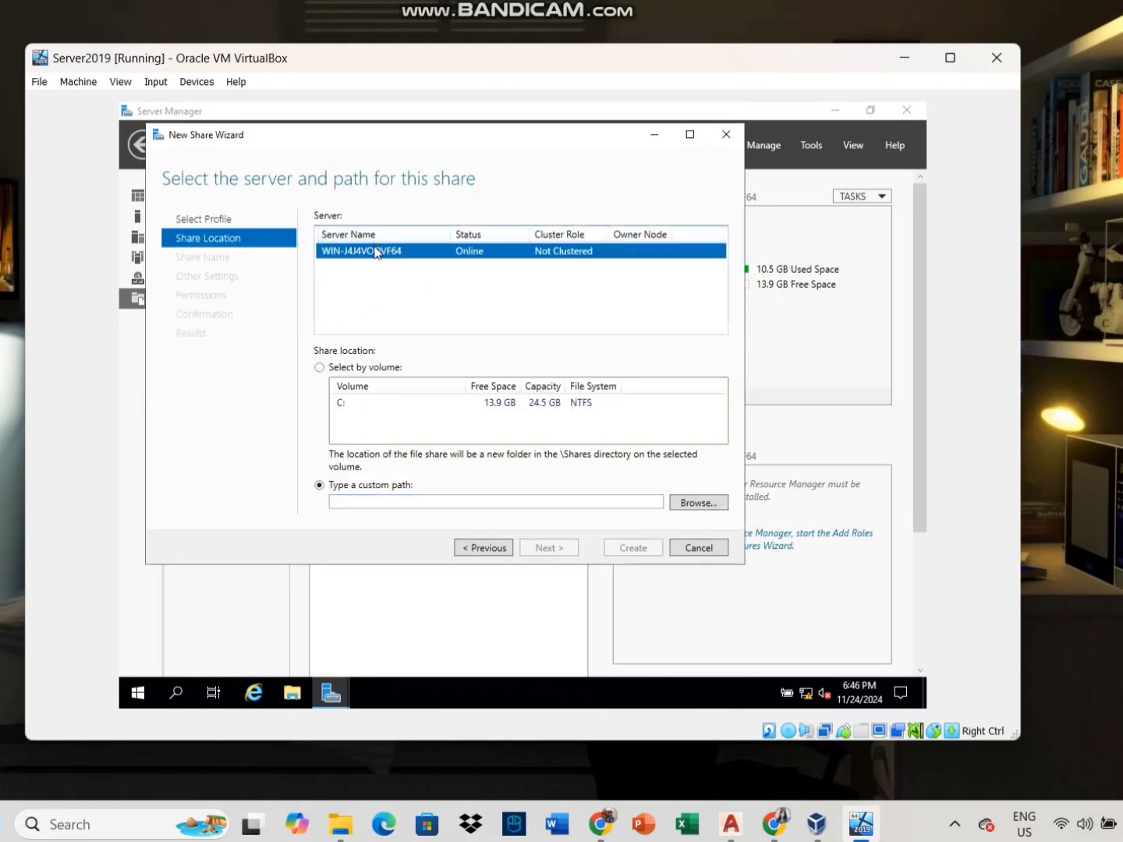
click(318, 368)
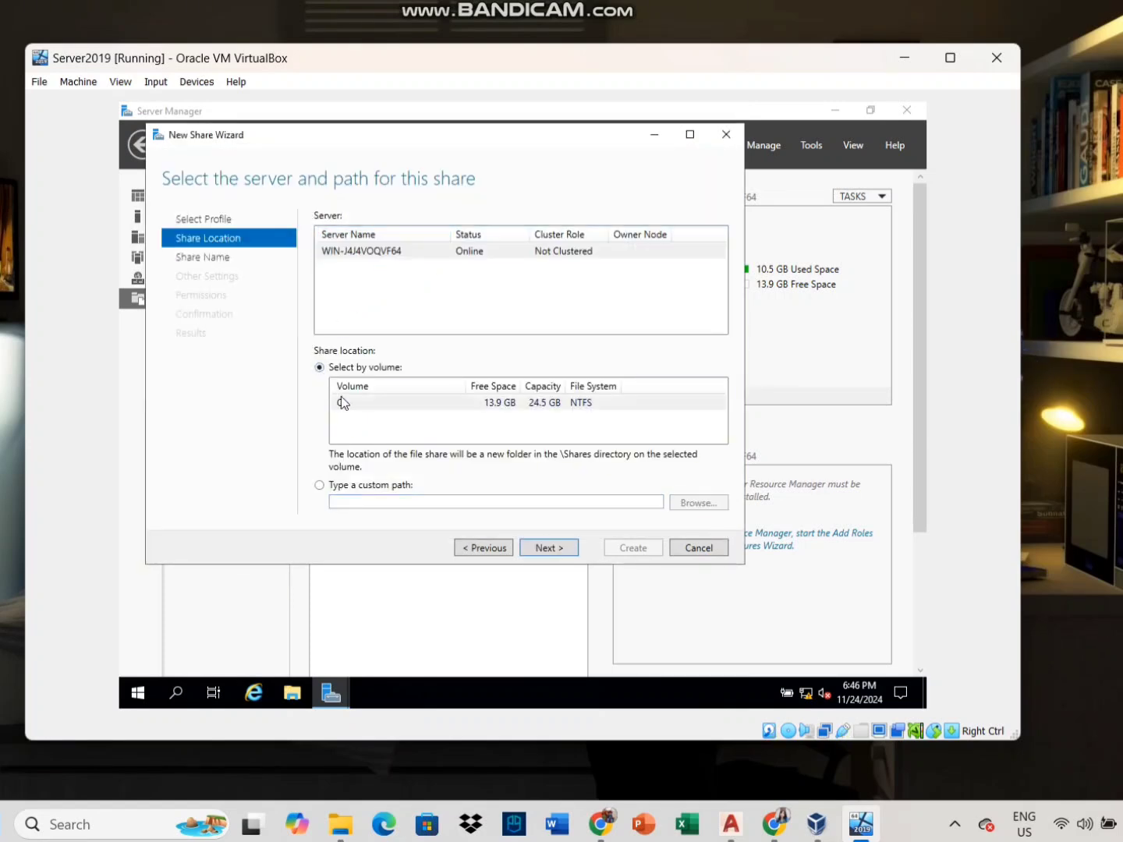
click(531, 548)
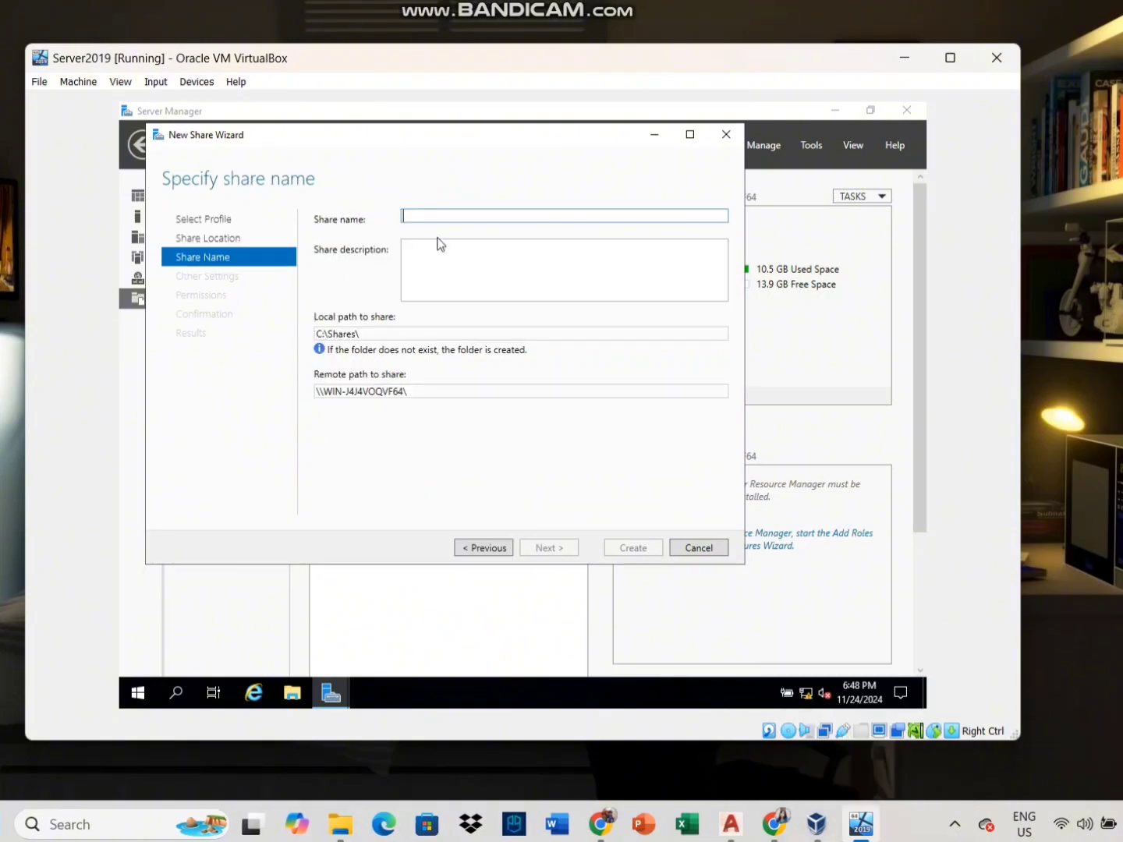
- Name the new share "Team Folder"
key(Caps_Lock)
text(TE)
key(BackSpace)
key(Caps_Lock)
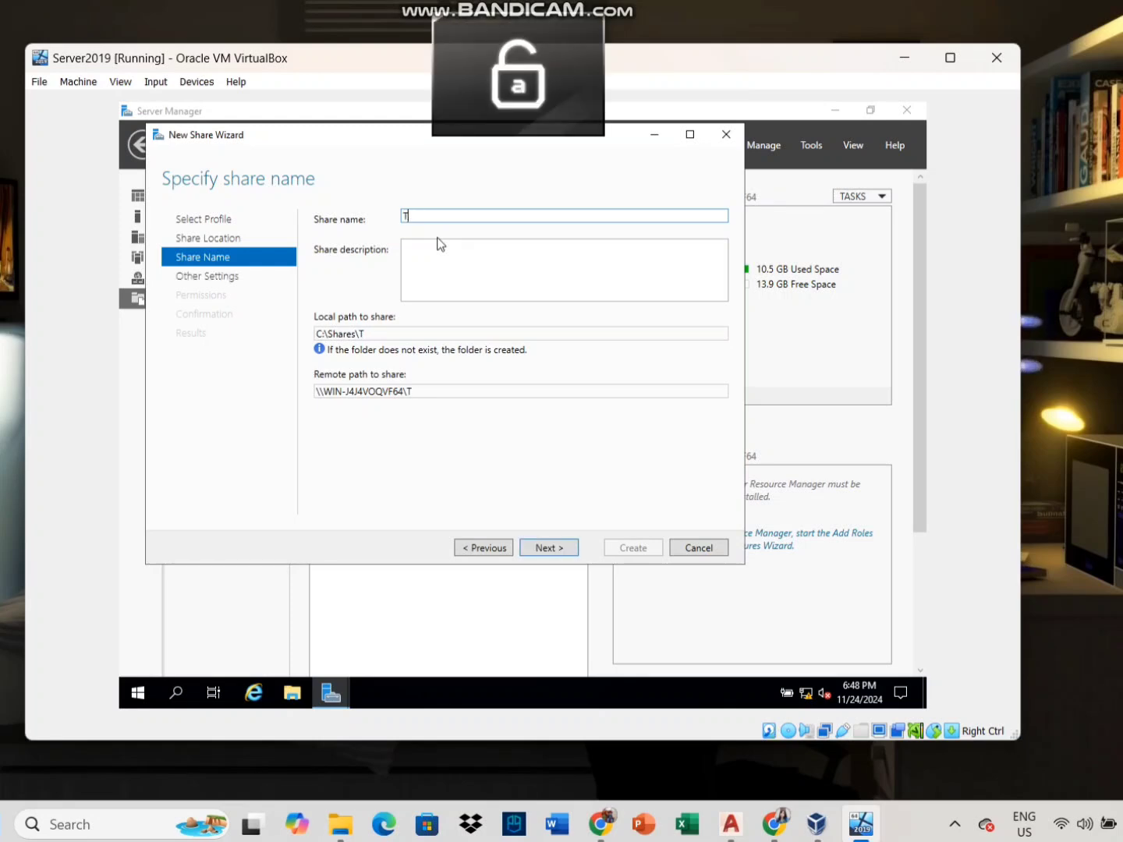
text(eam)
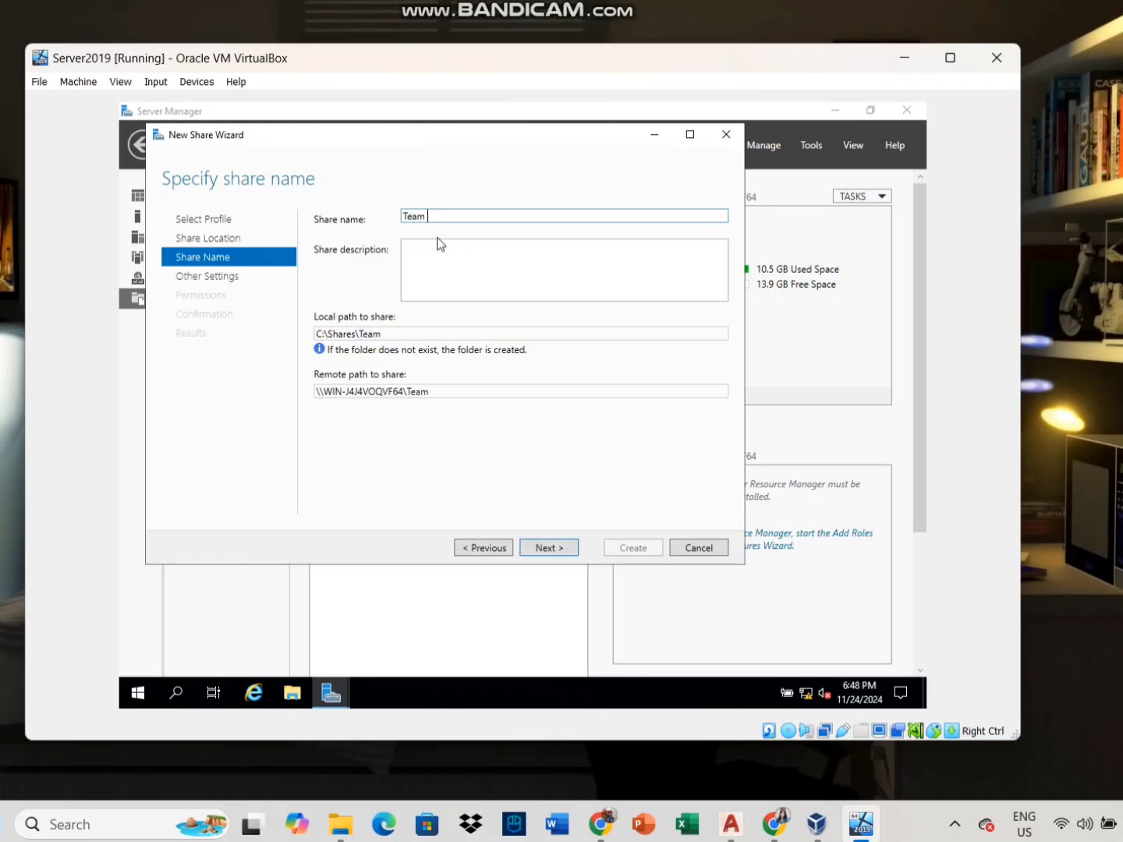
key(Caps_Lock)
text(F)
key(Caps_Lock)
text(ol)
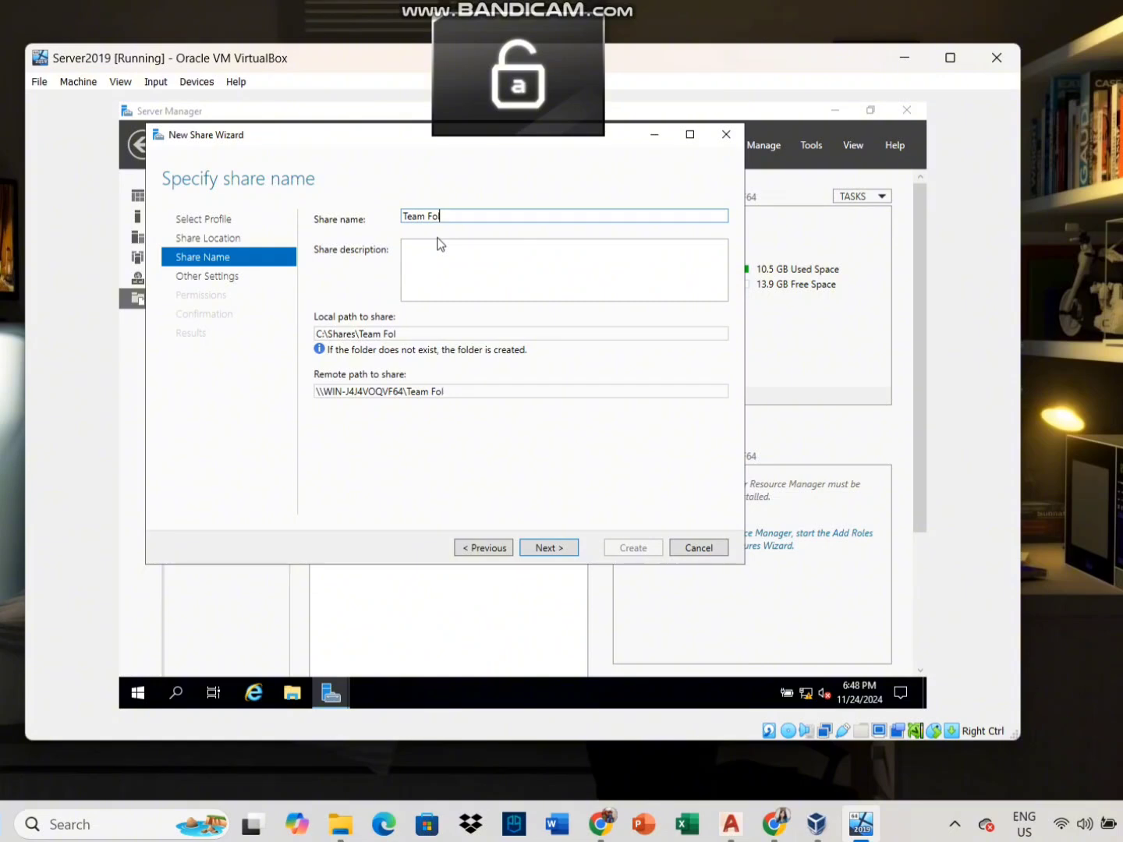
text(der)
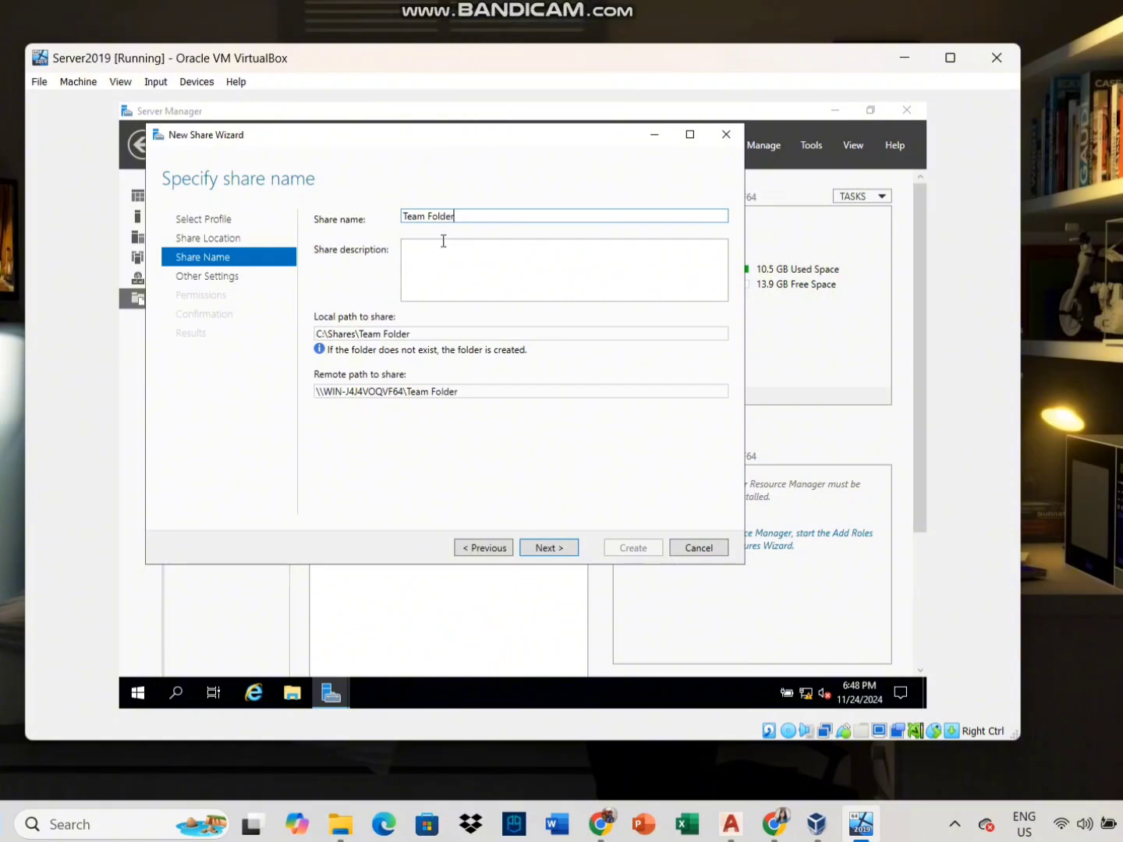
- Enter "Folder for Collaboration" as the share description and check the remote path to the share
click(444, 249)
key(Caps_Lock)
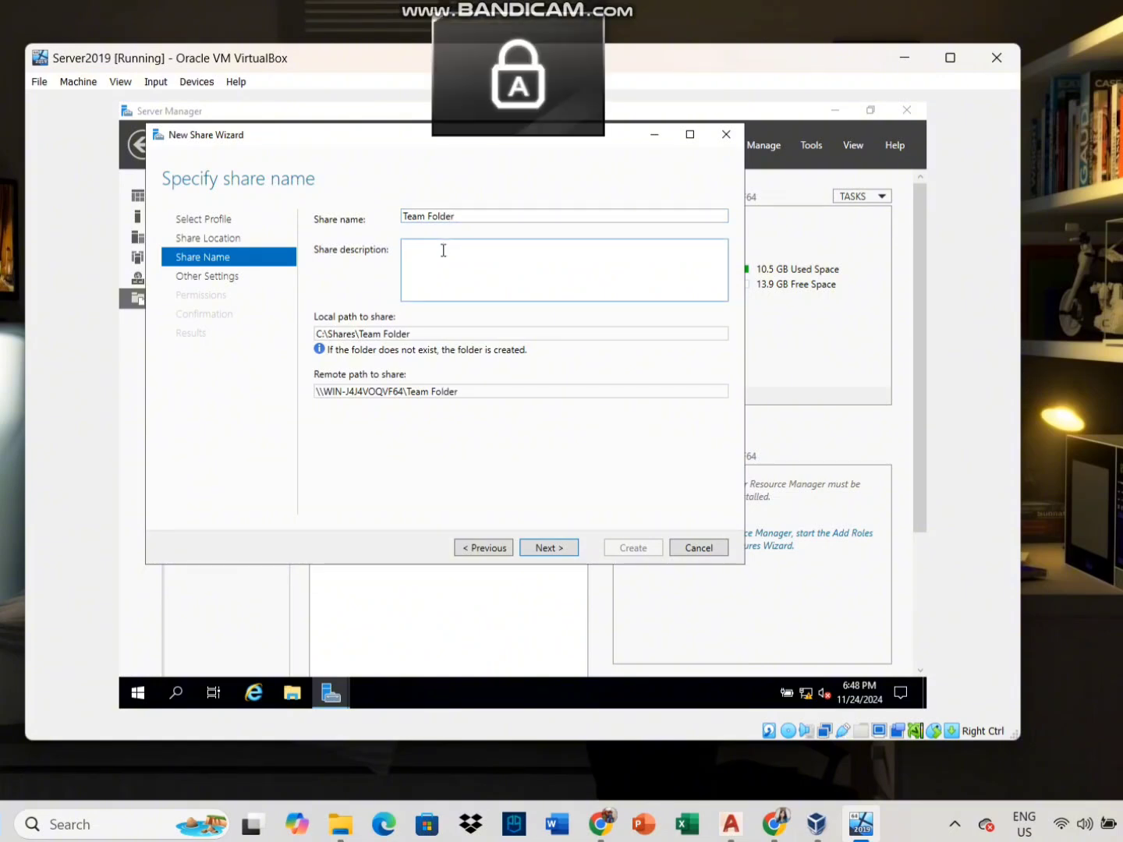
text(T)
key(Caps_Lock)
text(ea)
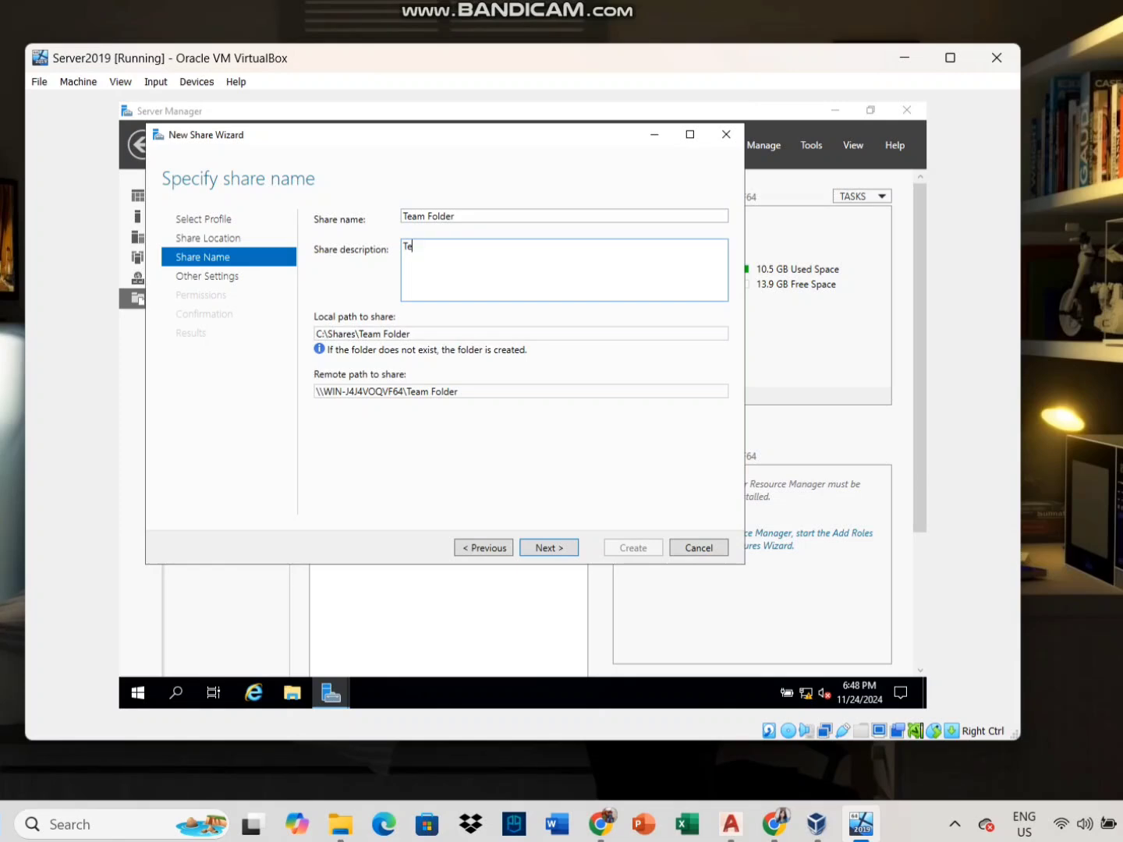
key(Caps_Lock)
text(F)
key(Caps_Lock)
text(o)
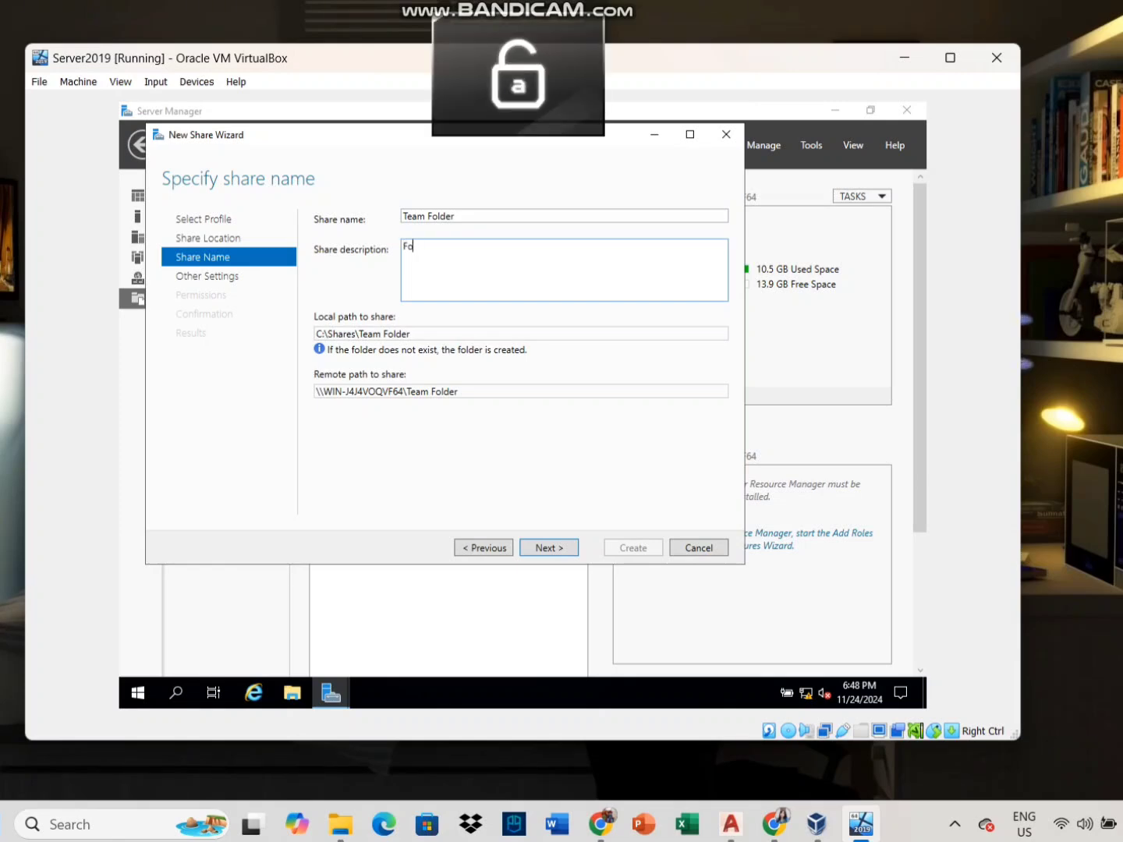
text(lder for)
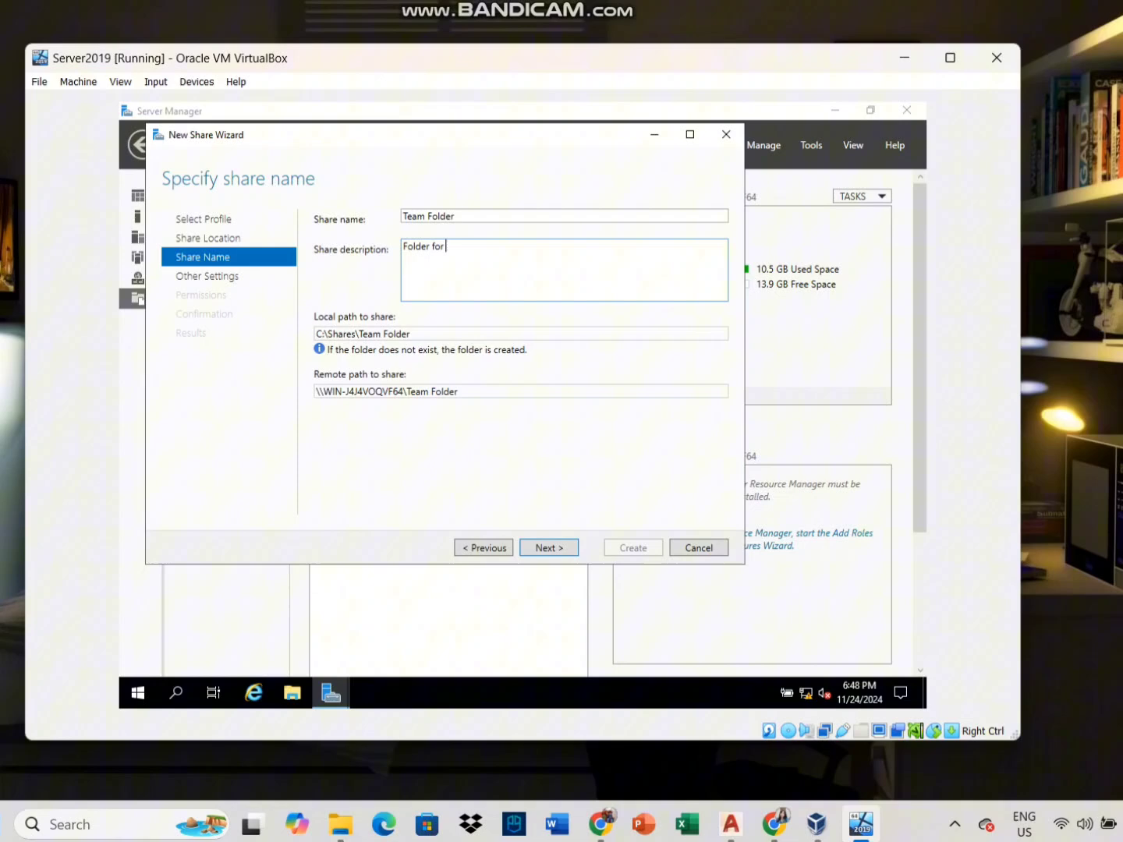
key(Caps_Lock)
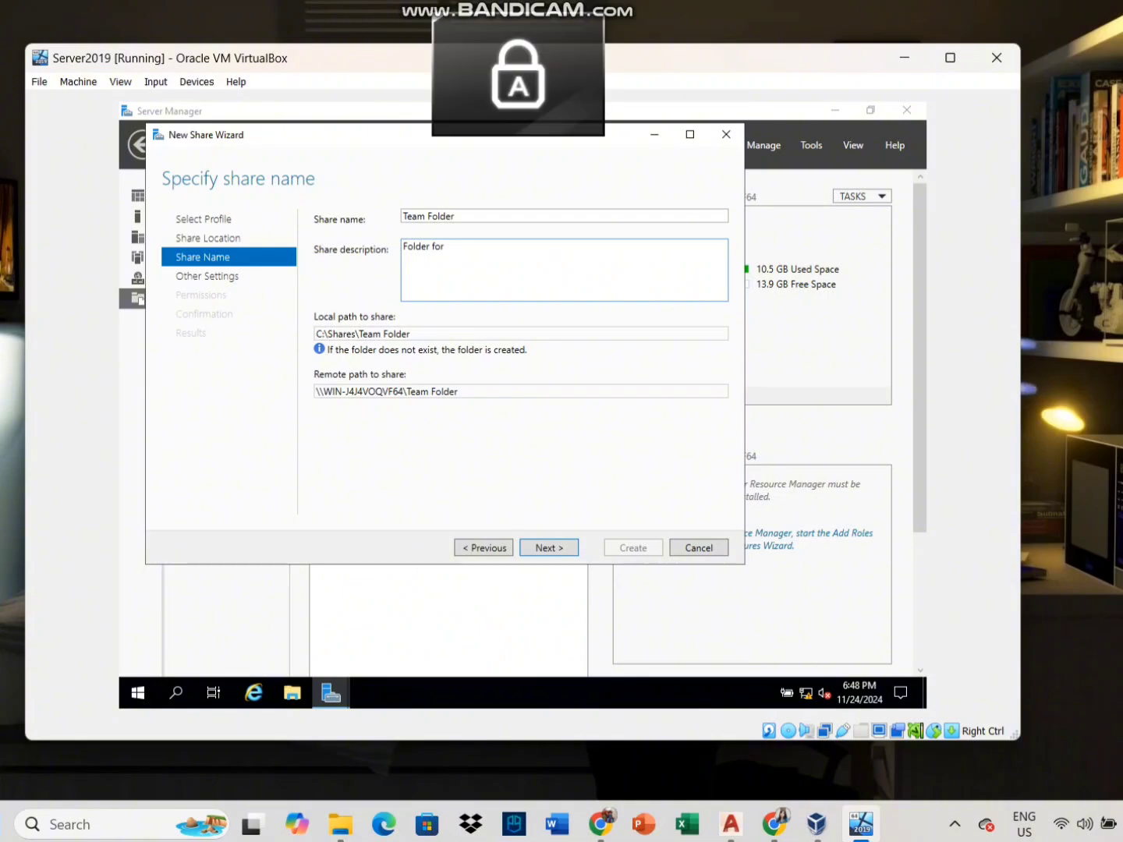
text(C)
key(Caps_Lock)
text(ollaboration)
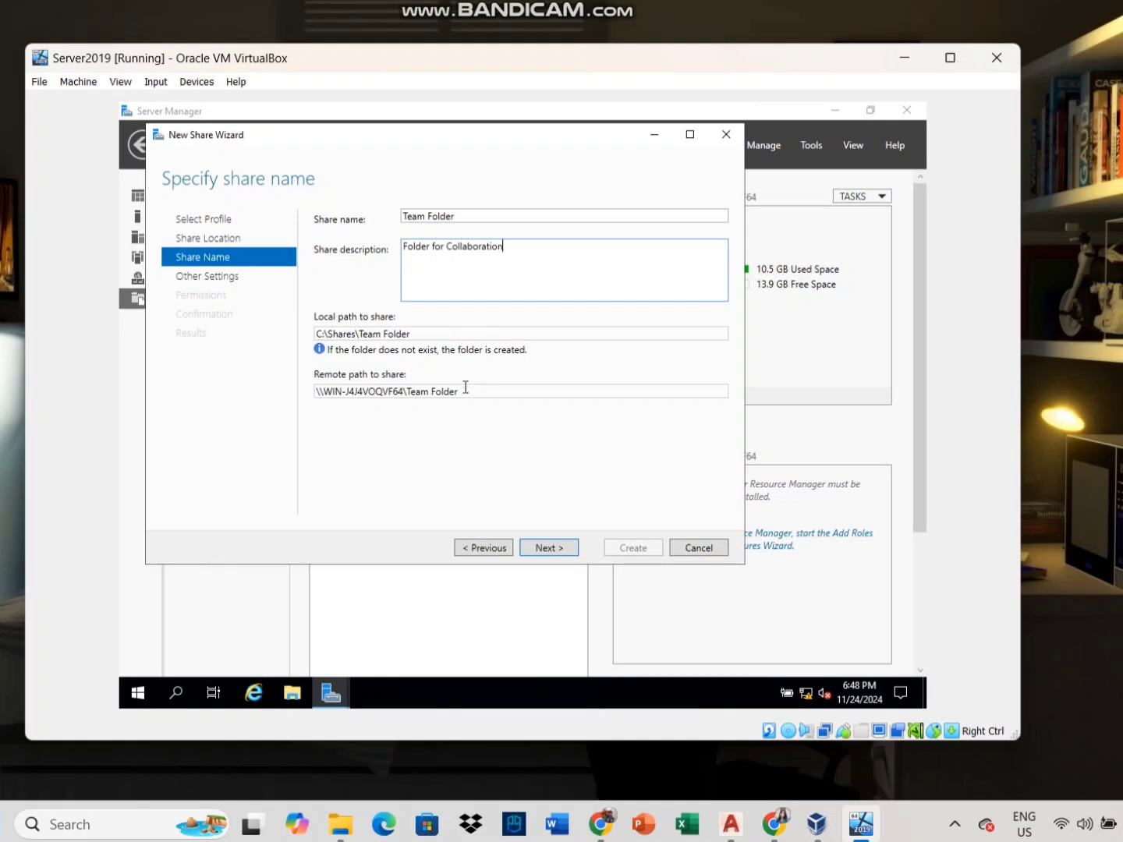
triple_click(437, 387)
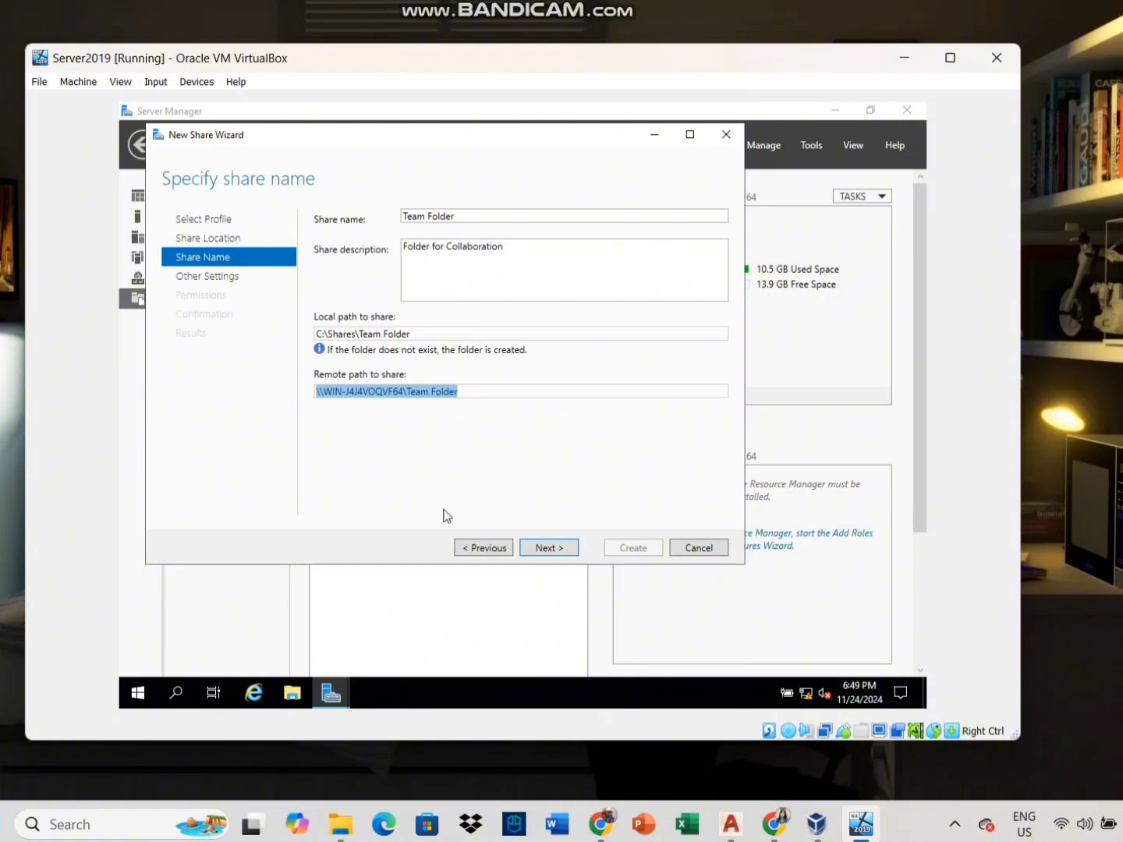
- Keep the default share settings and permissions, create the Team Folder share and close the wizard
click(555, 548)
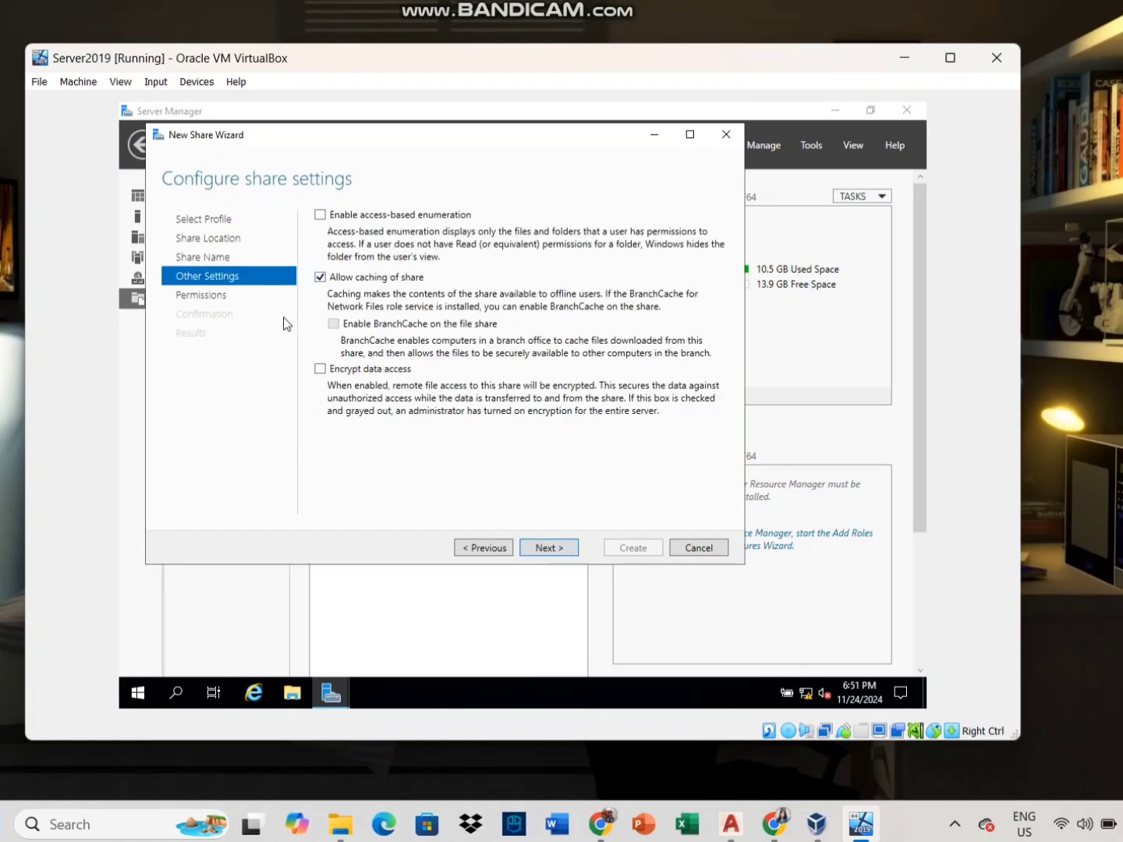
click(551, 549)
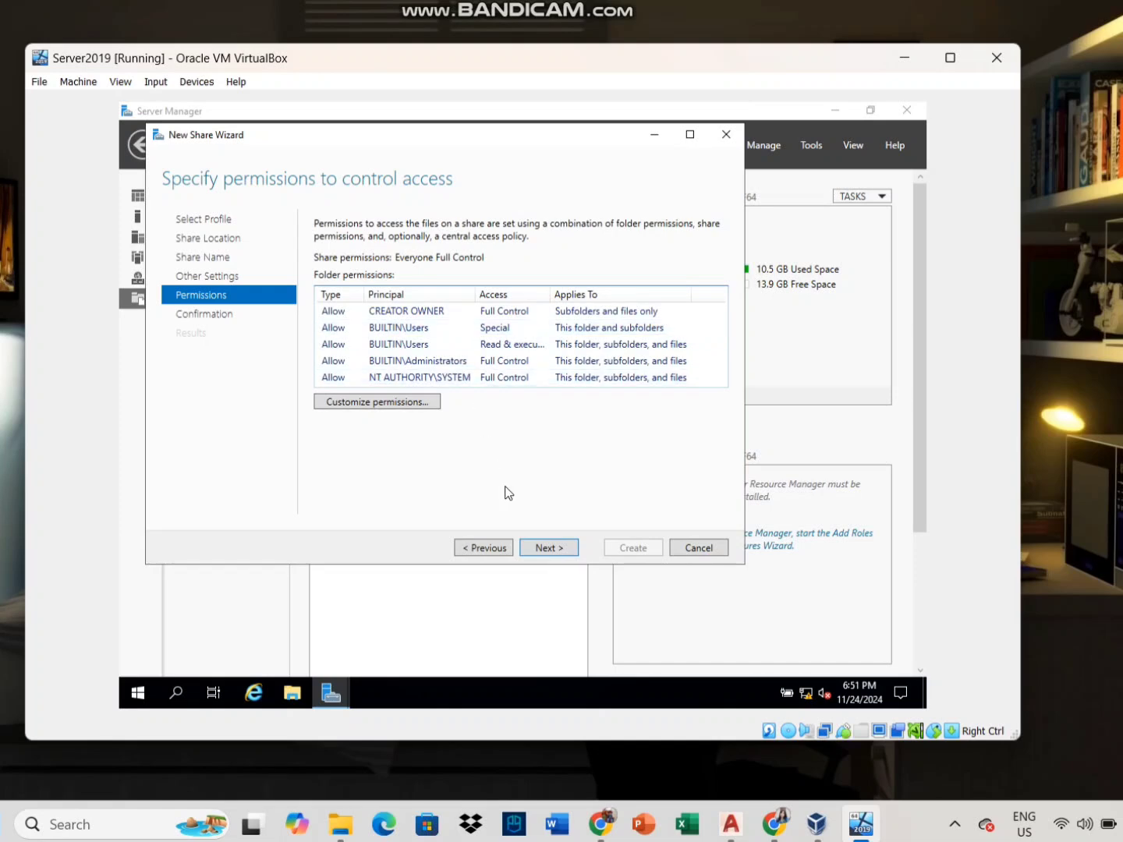
click(543, 549)
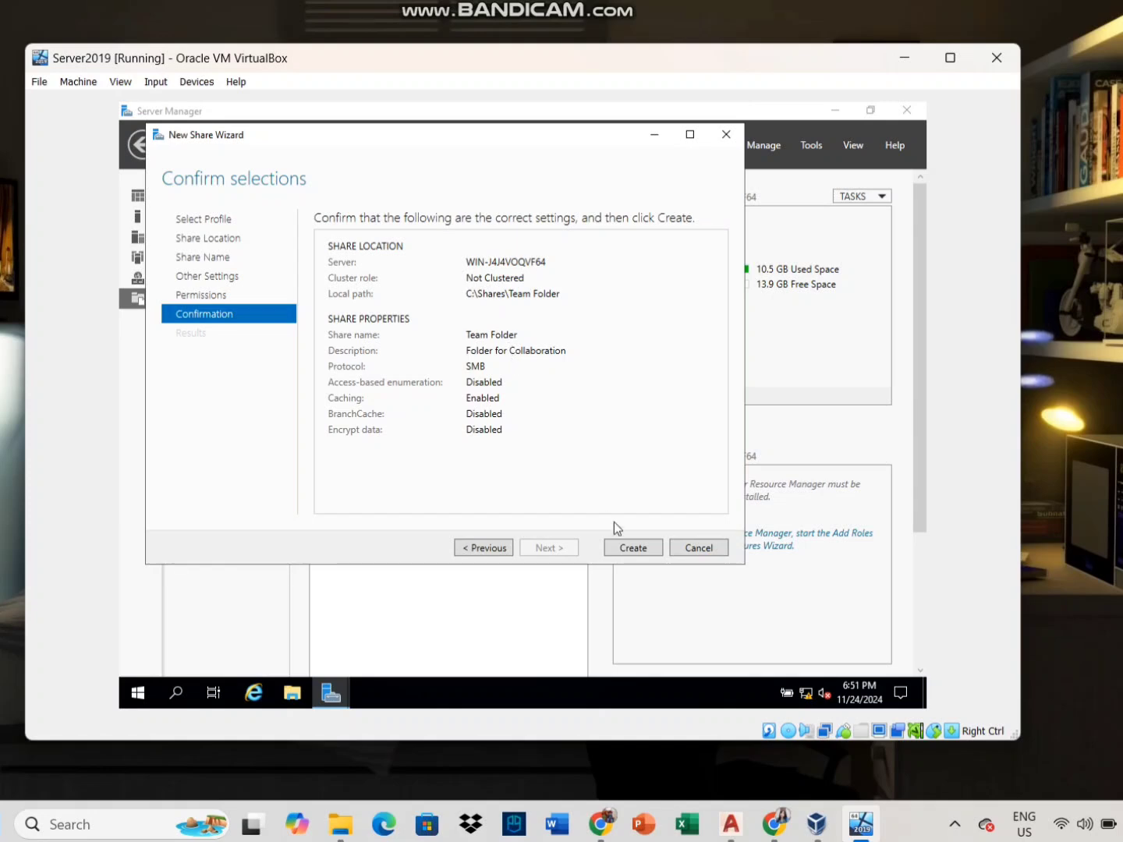
click(630, 549)
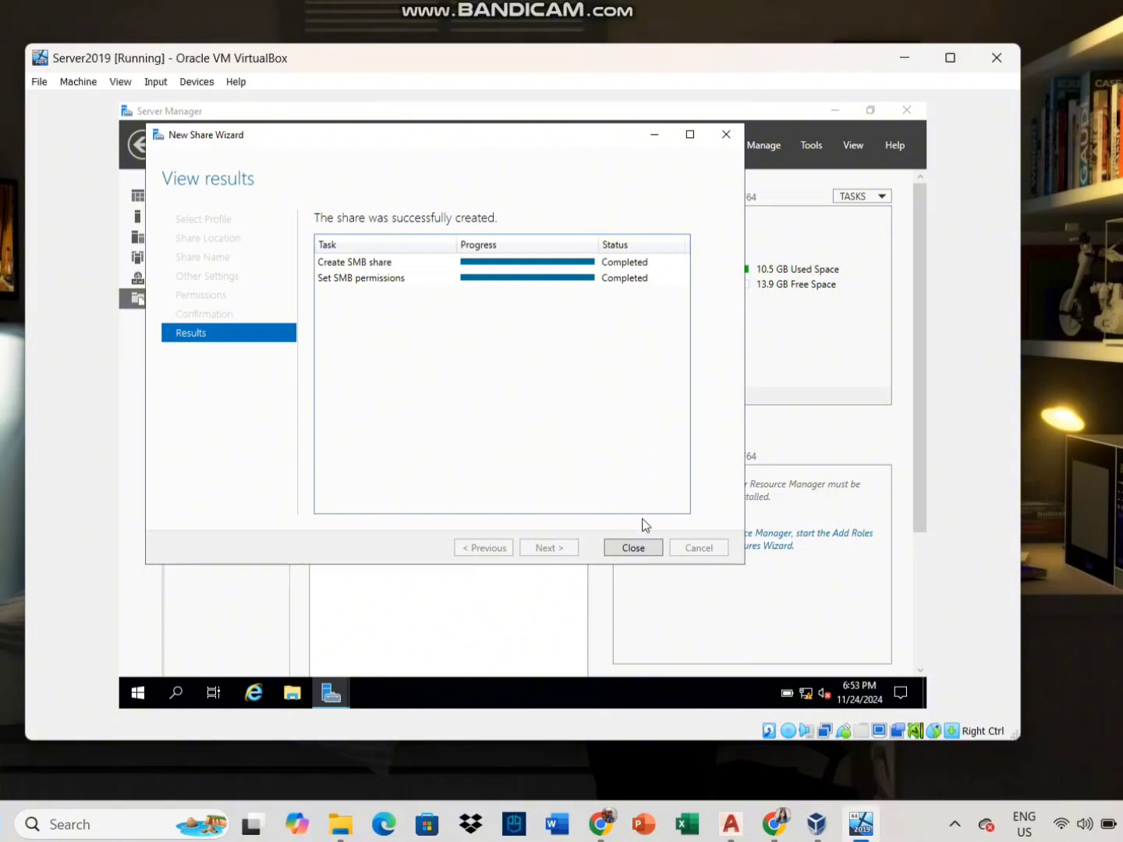
click(636, 546)
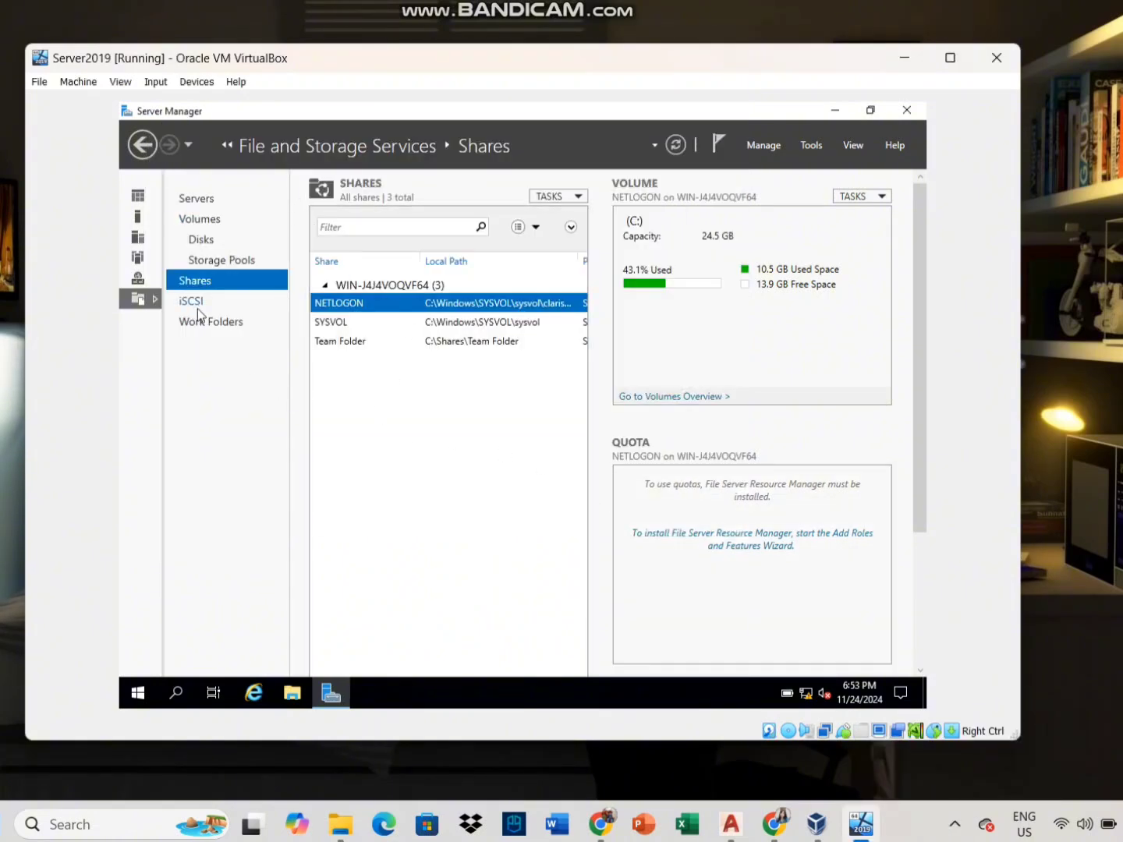
- Open the Team Folder share's properties and start customizing its permissions
click(321, 341)
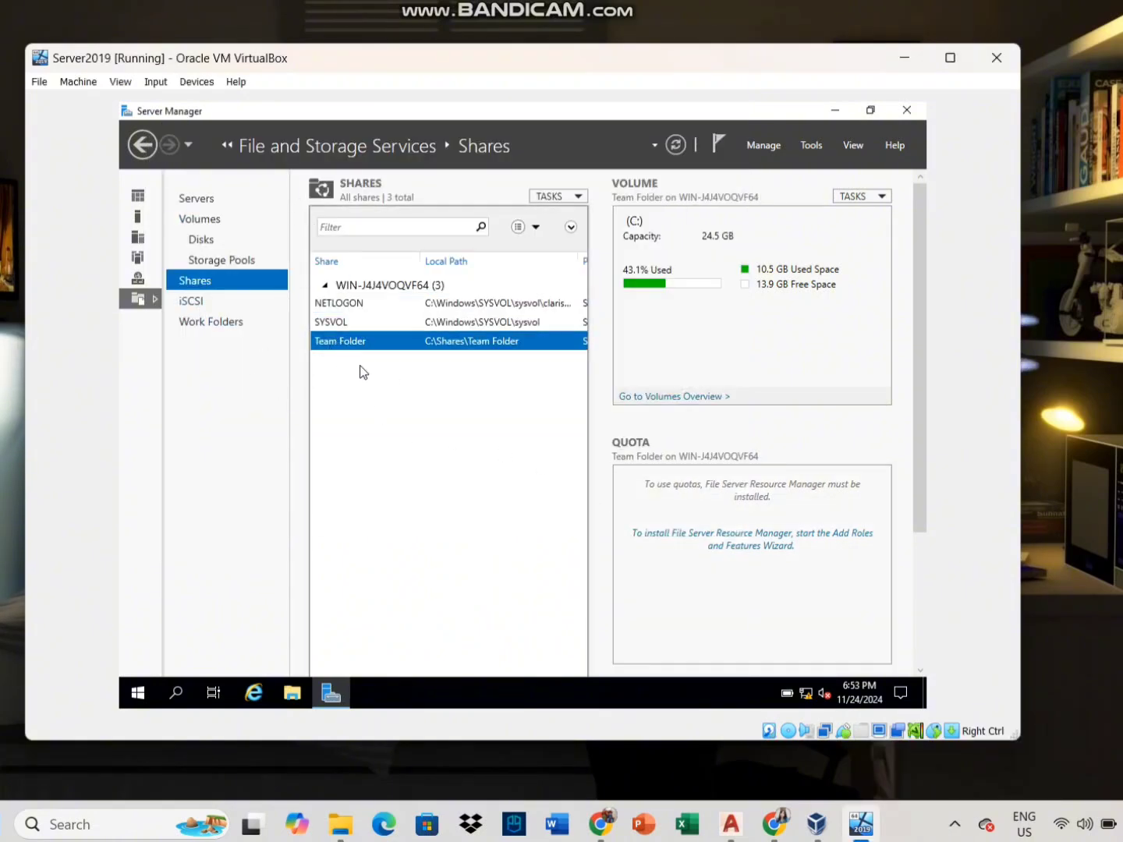
right_click(443, 347)
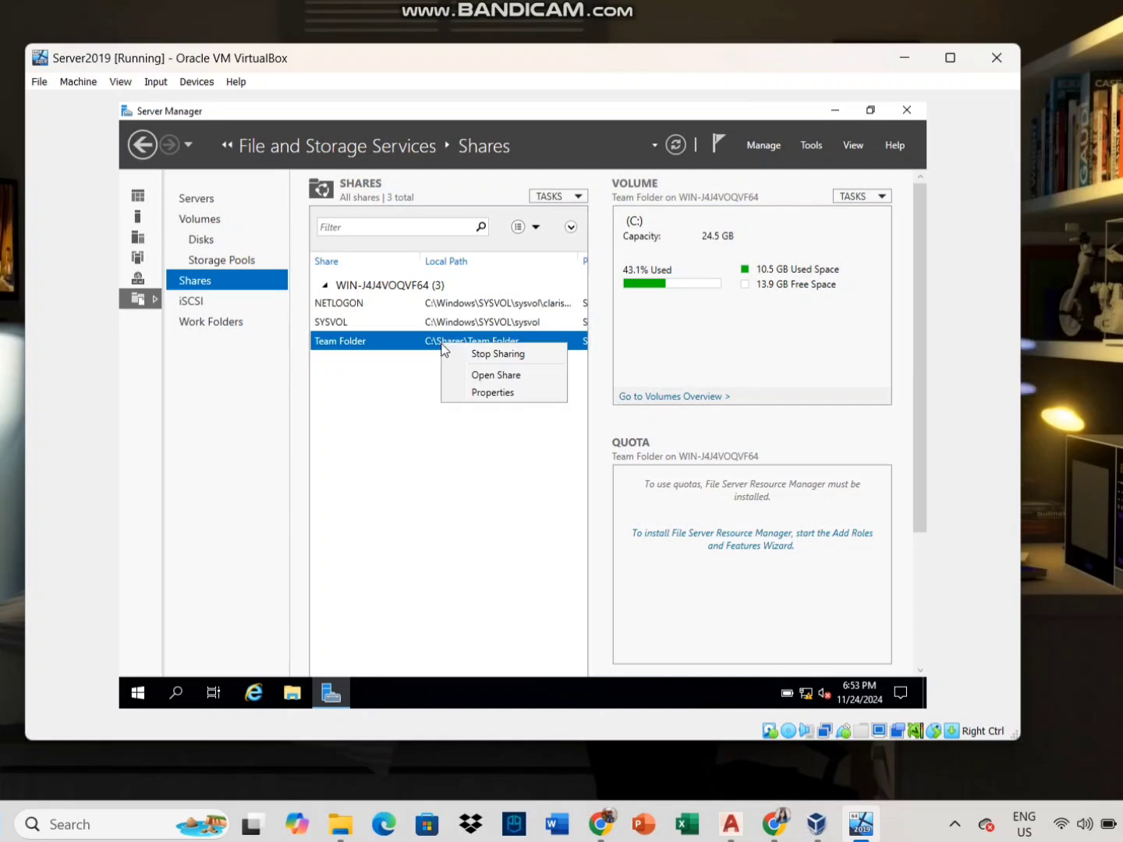
click(495, 396)
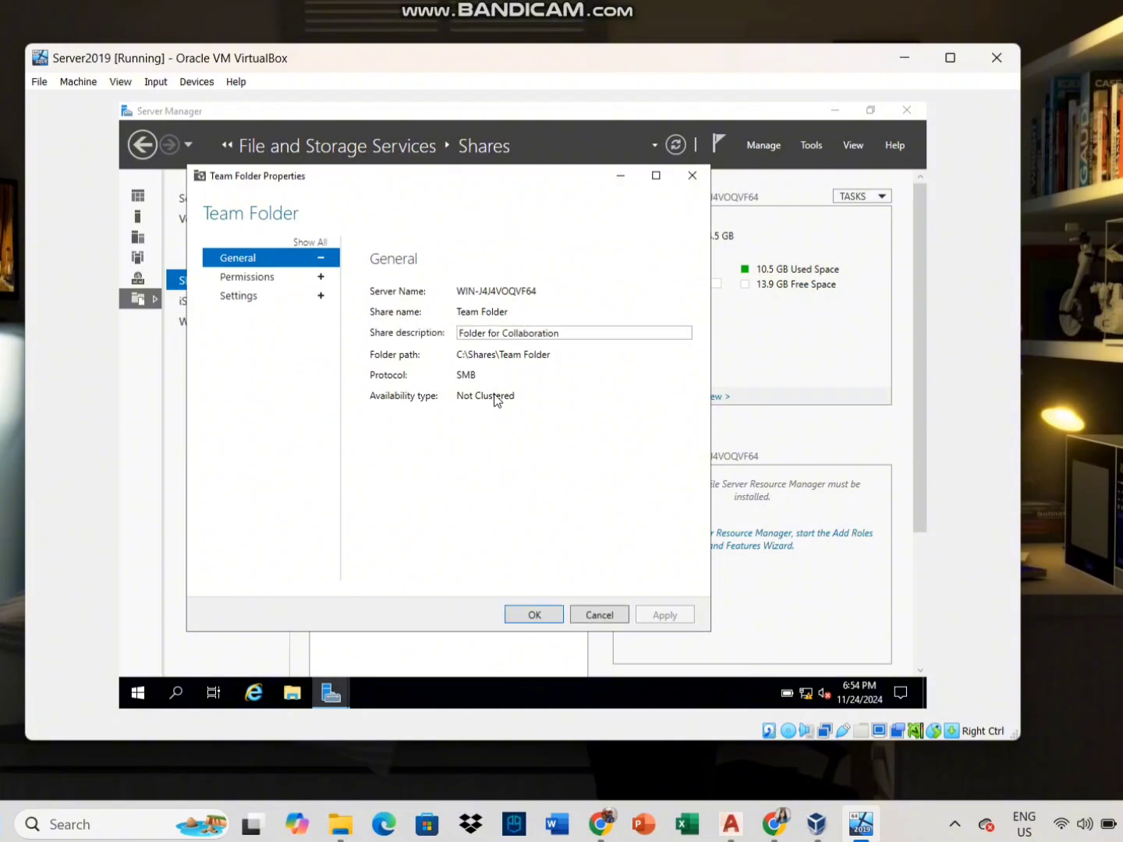
click(238, 297)
click(258, 277)
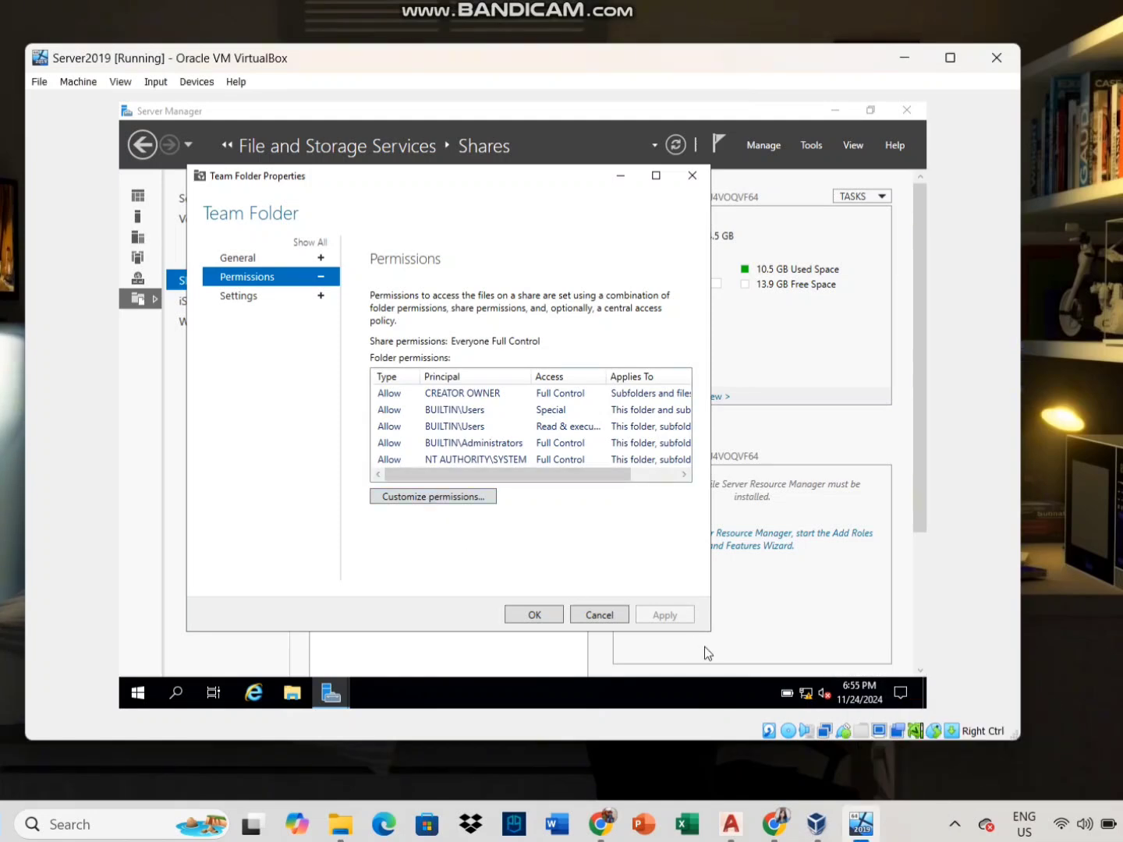
click(403, 497)
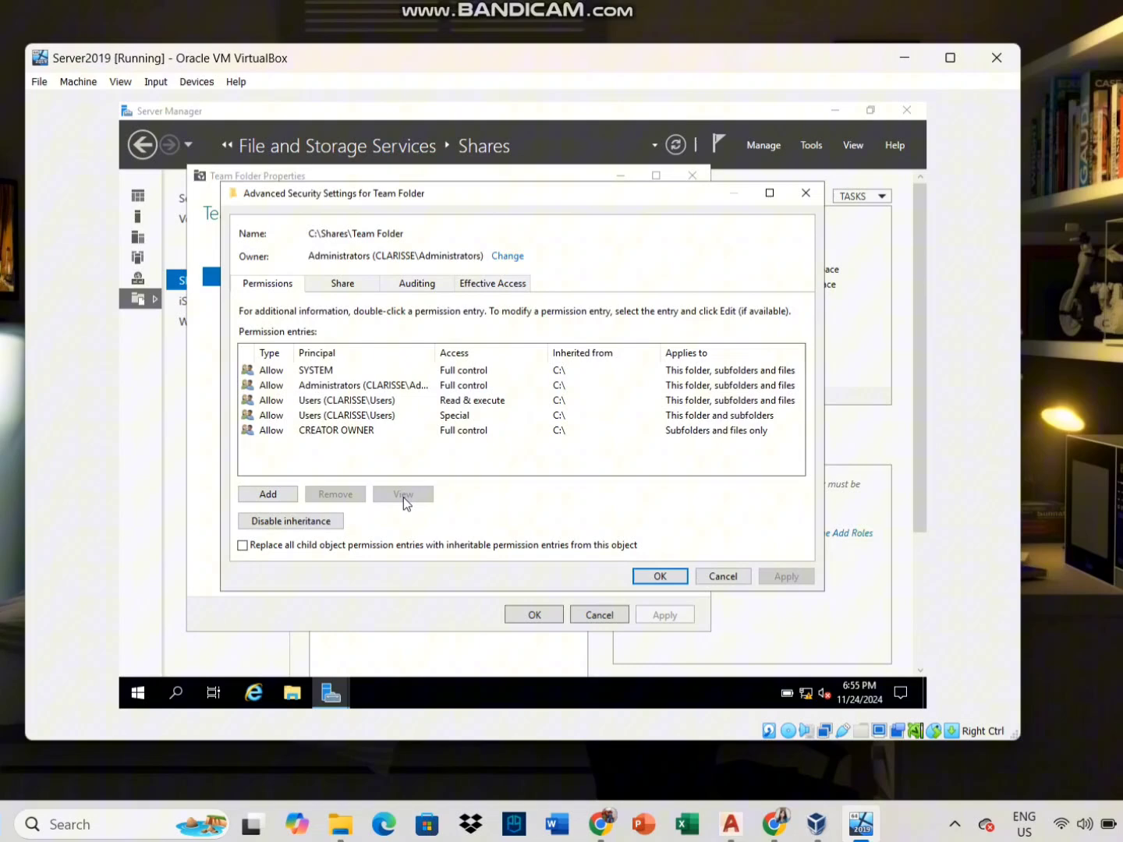
- Begin a new permission entry for Team Folder and limit the principal search to the Computers object type
click(268, 496)
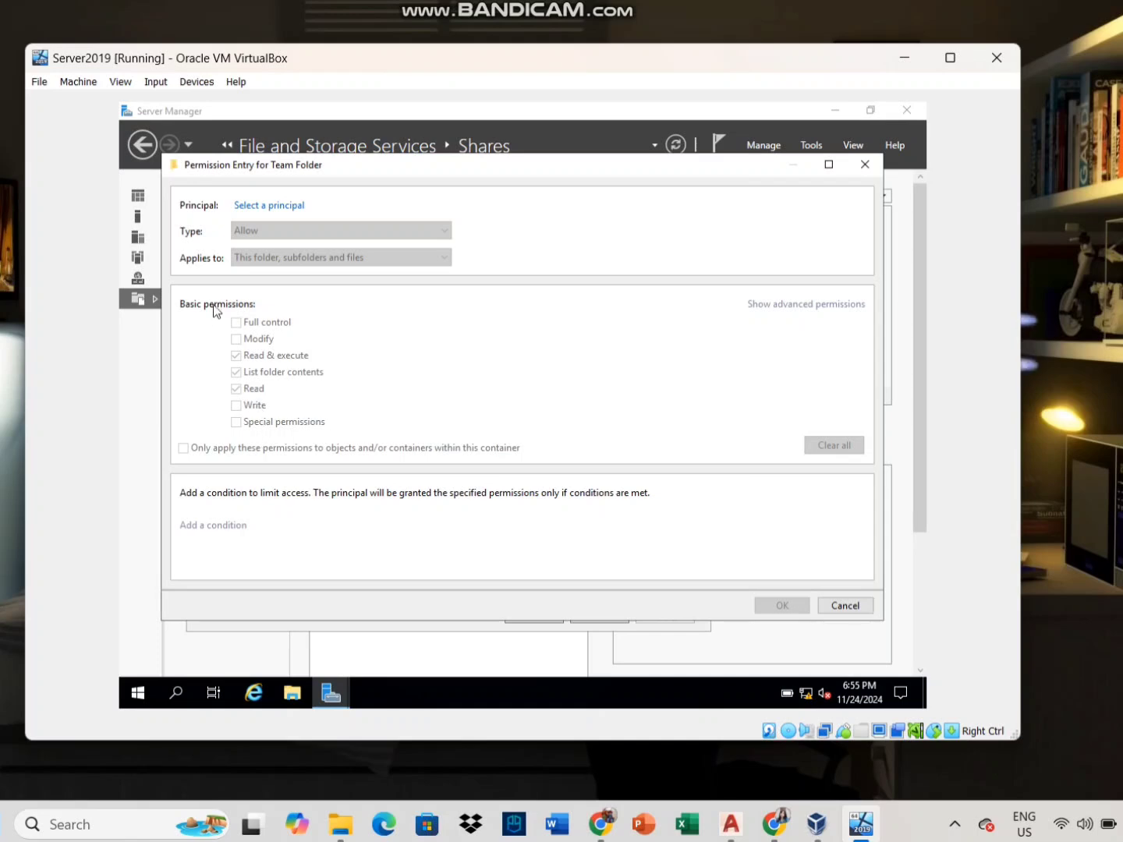
click(278, 206)
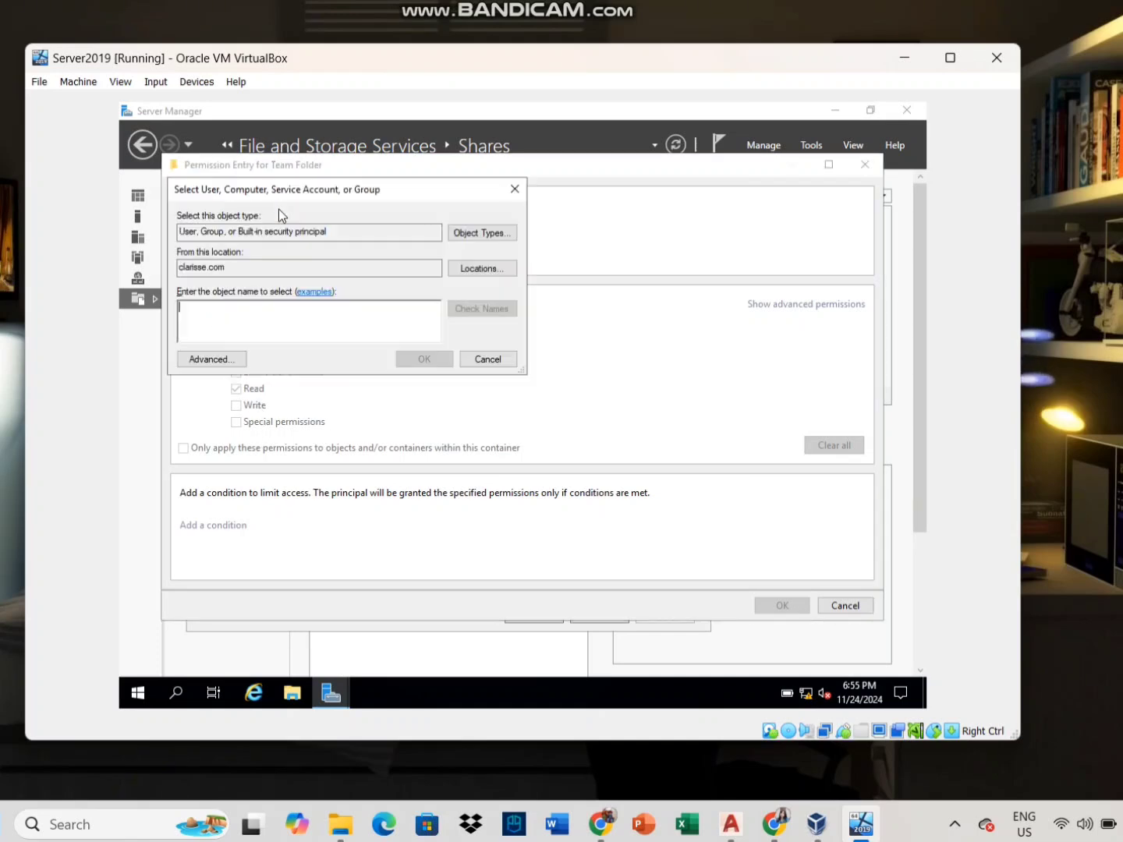
click(506, 233)
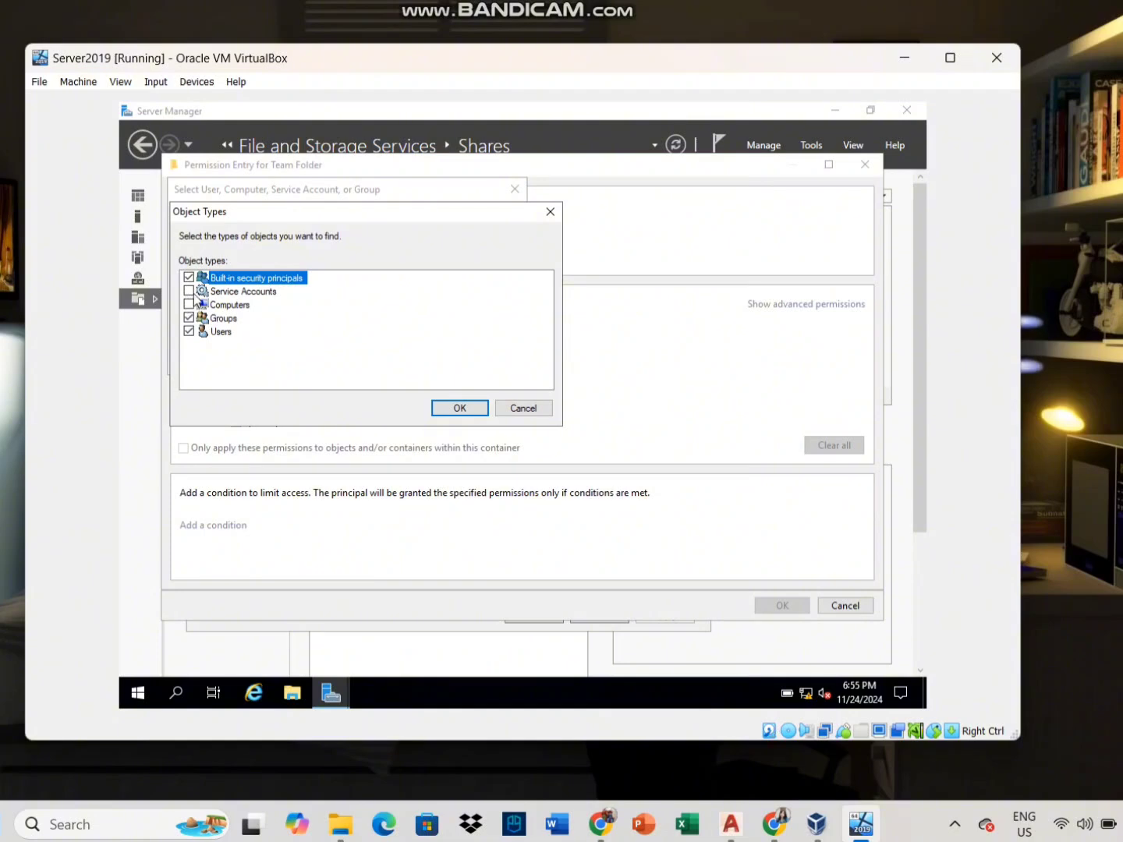
click(189, 305)
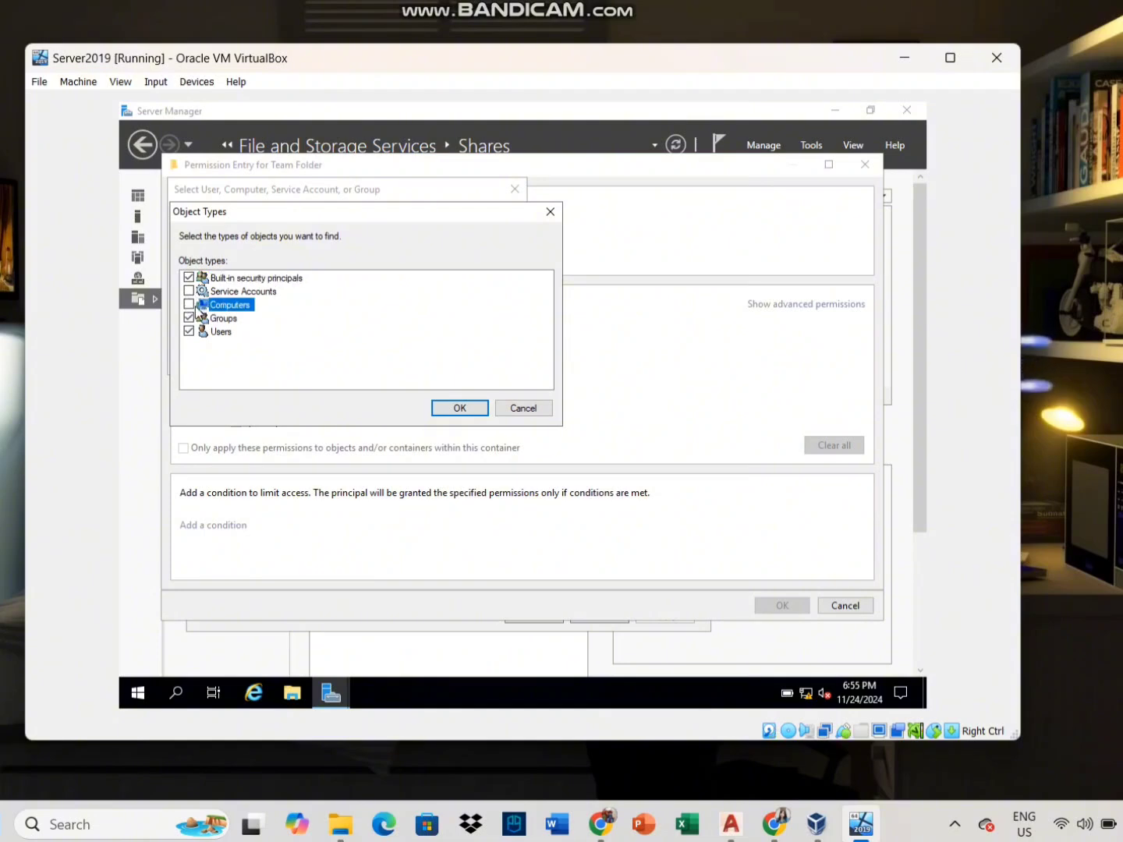
click(189, 305)
click(188, 317)
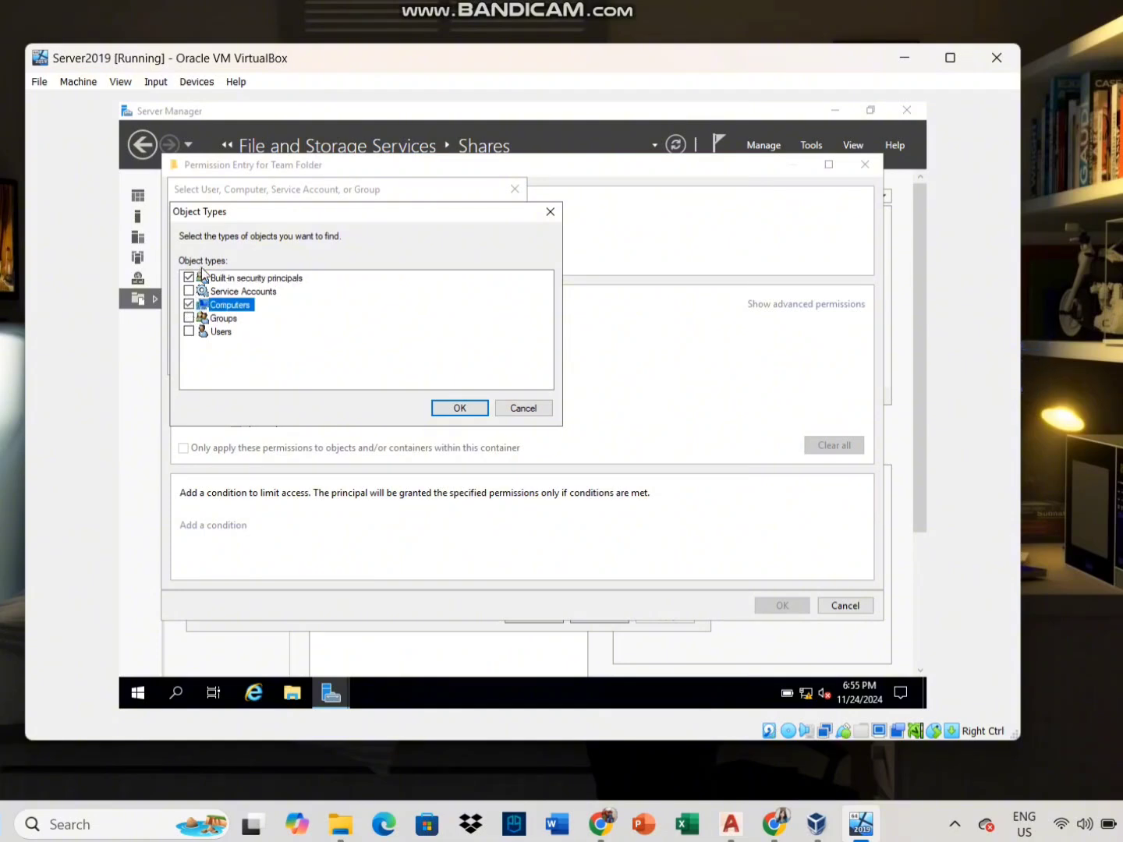
click(430, 407)
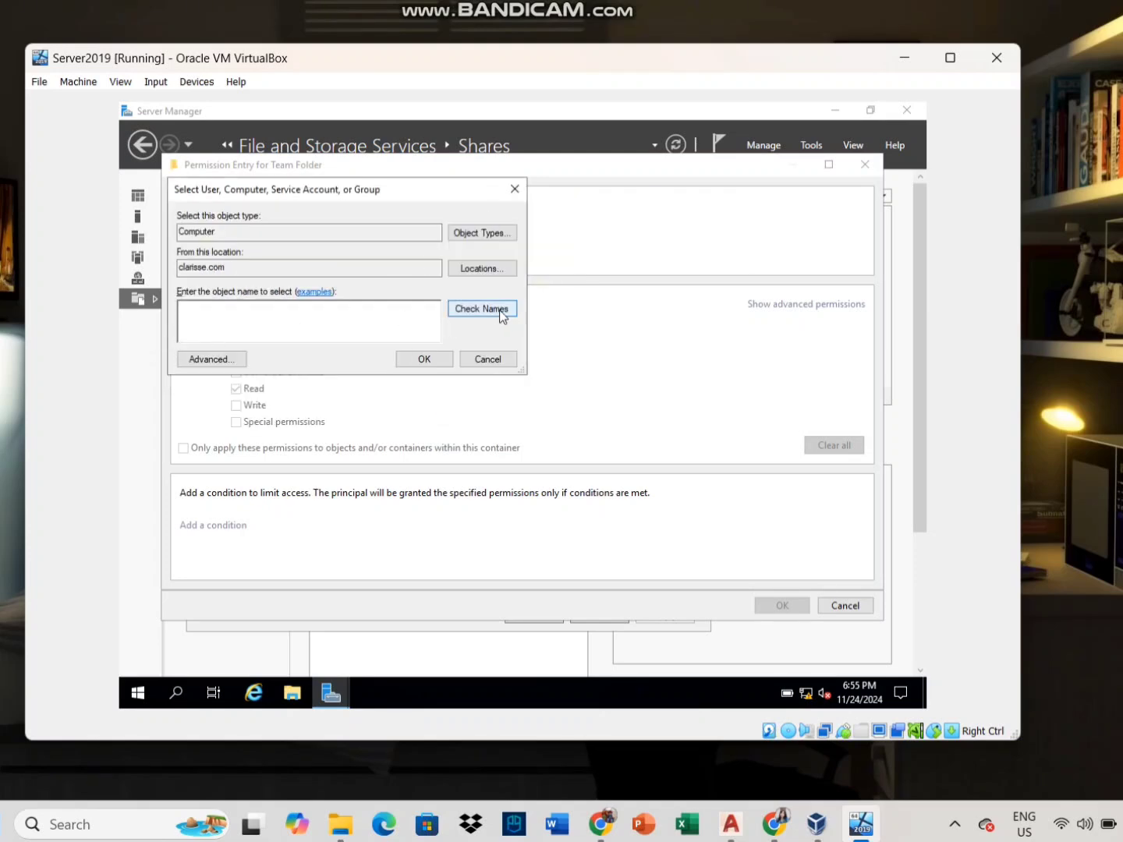
- Look up the computer Client1 by name and set it as the permission entry's principal
key(Caps_Lock)
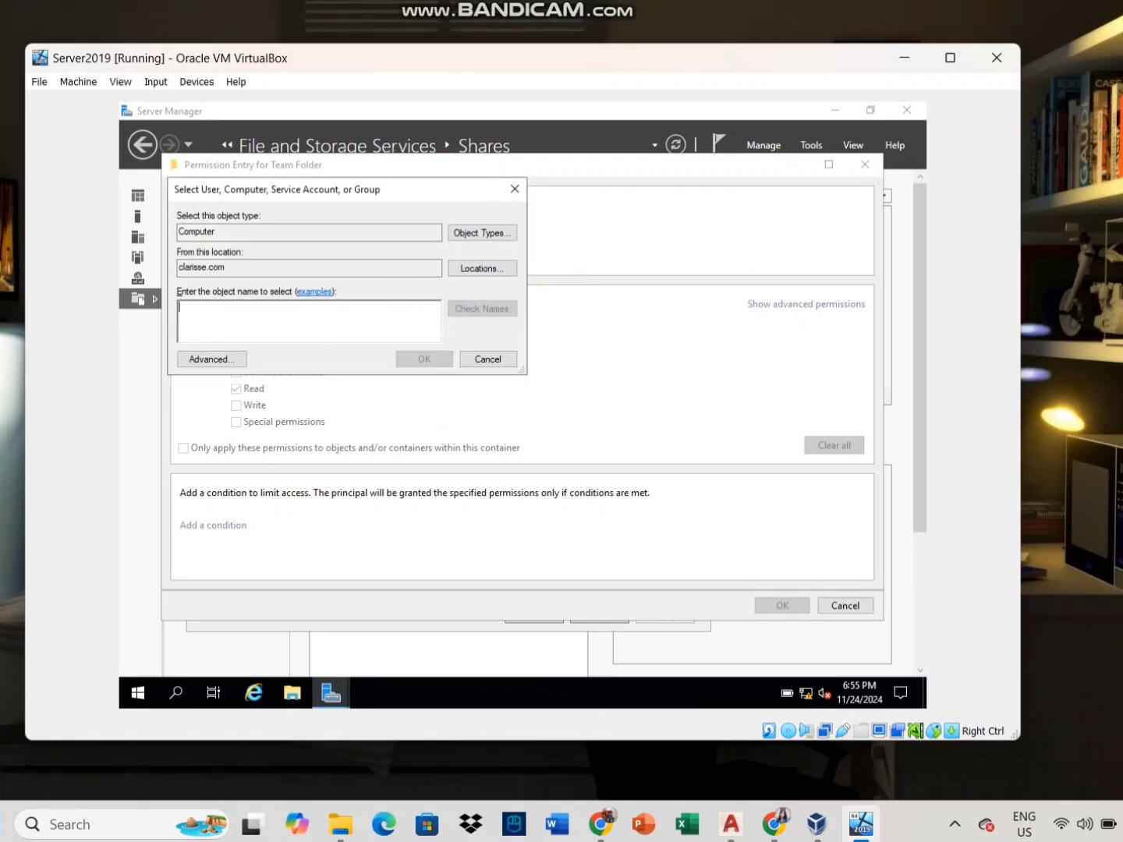
text(C)
key(Caps_Lock)
text(lient1)
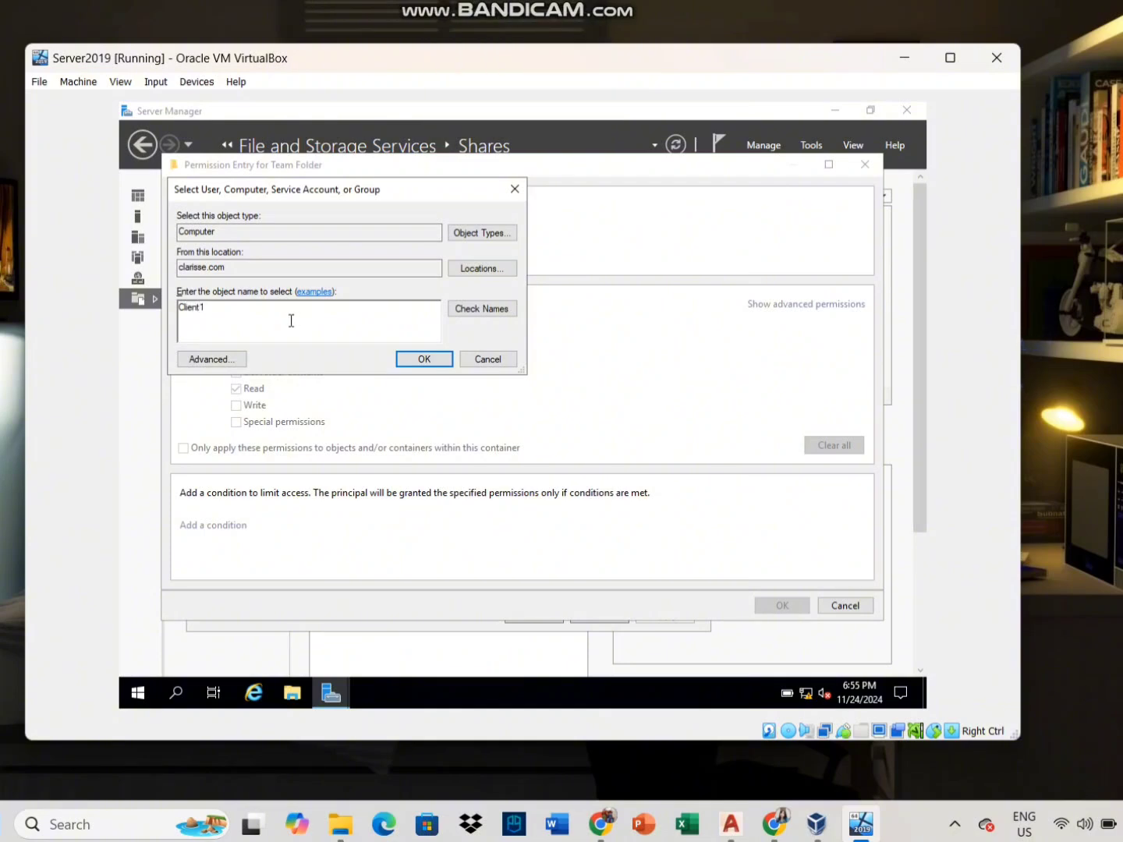
click(495, 314)
click(427, 359)
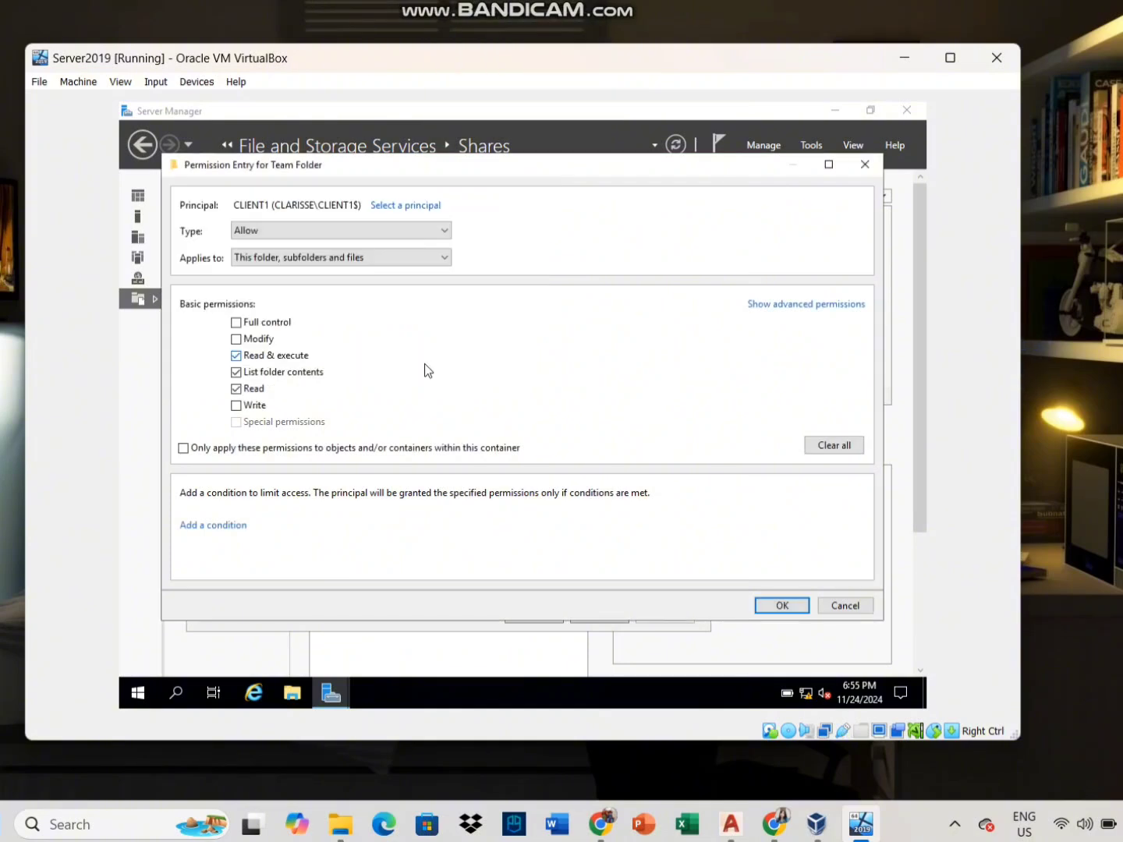
- Grant CLIENT1 full control of Team Folder without any limiting condition and confirm the permission entry
click(236, 323)
click(190, 526)
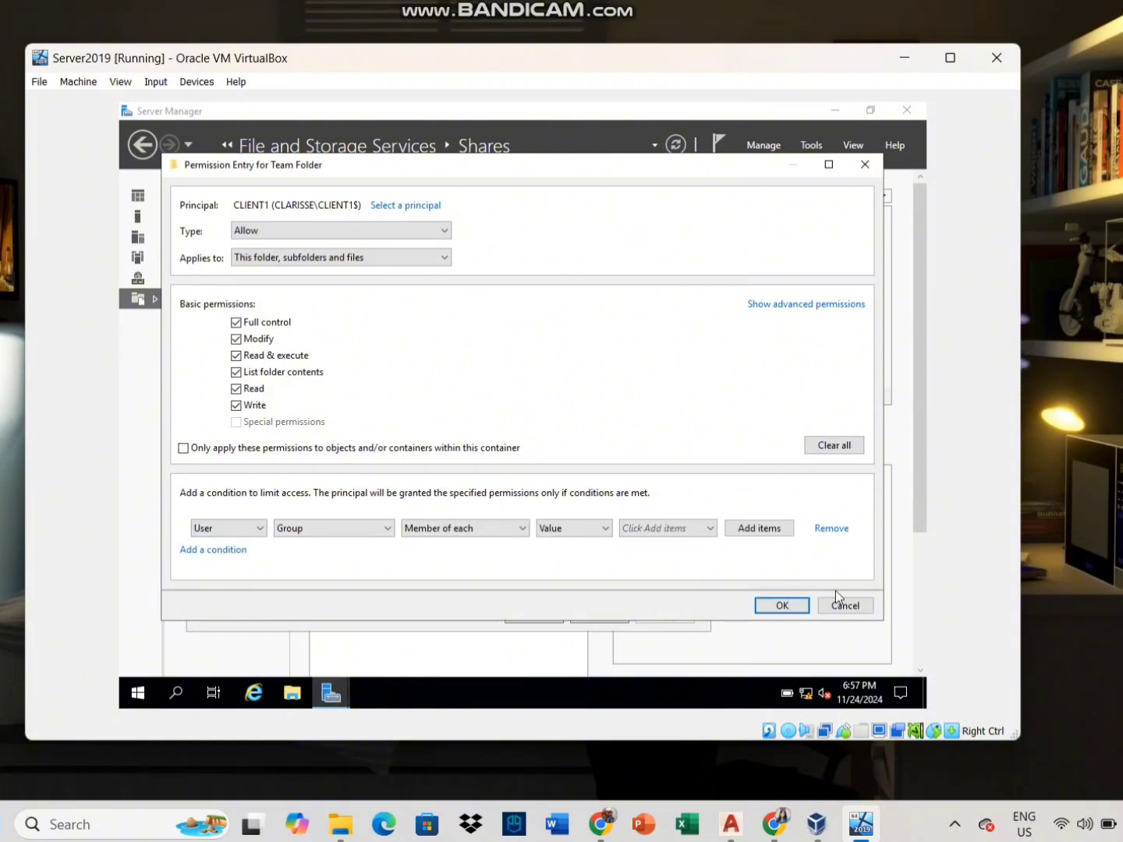
click(830, 530)
click(780, 606)
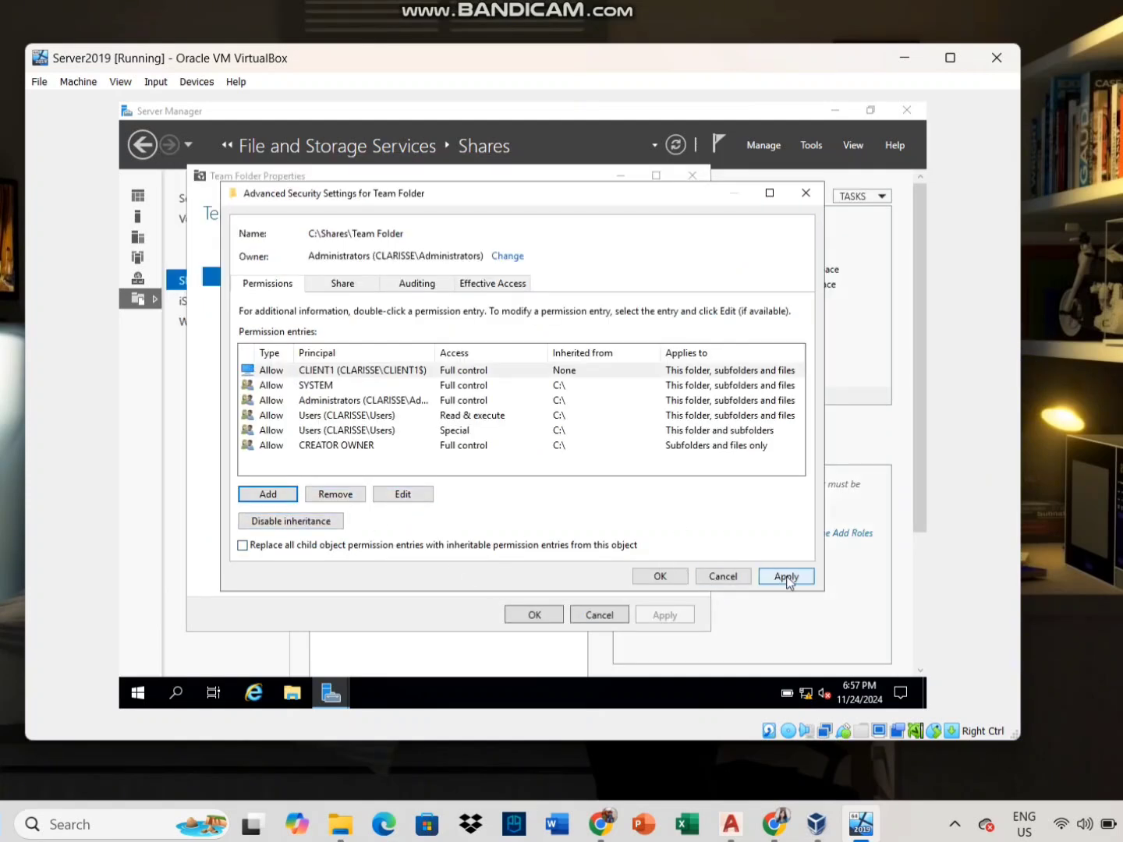
- Apply the new CLIENT1 permission entry in the advanced security settings and close the Team Folder properties
click(356, 371)
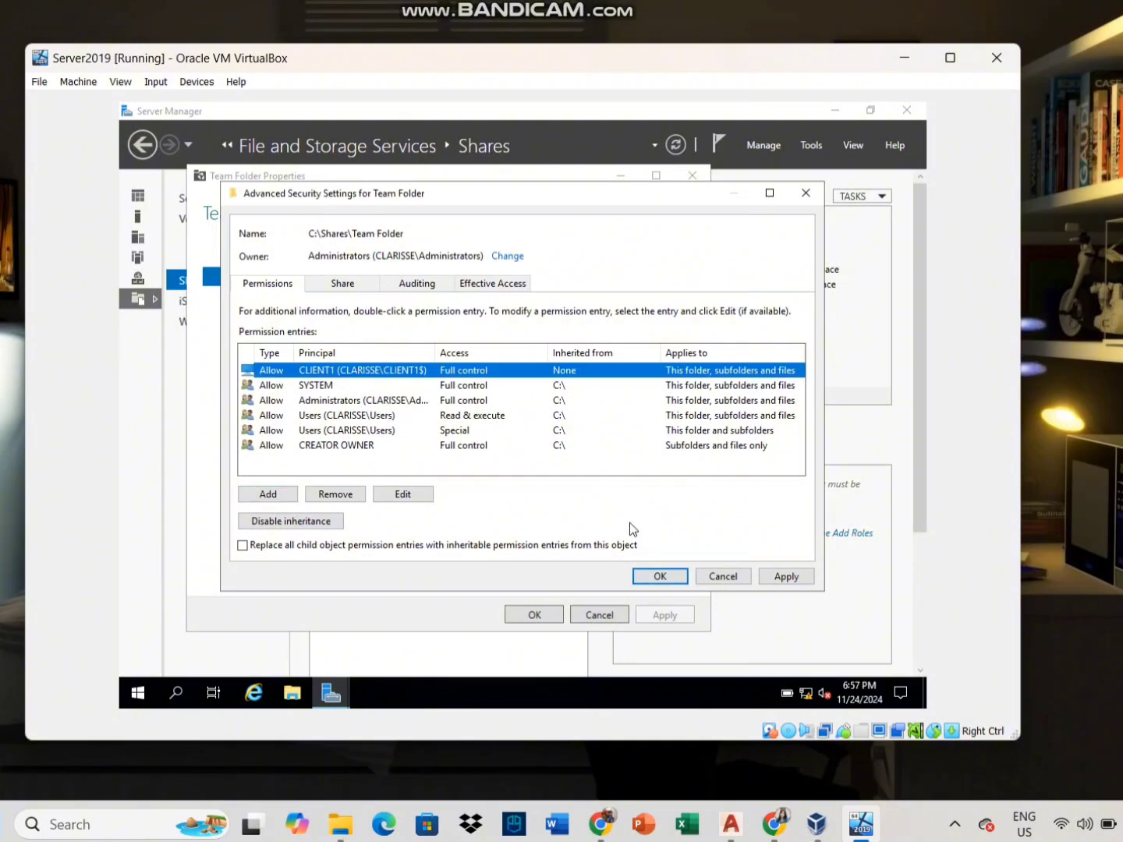
click(786, 577)
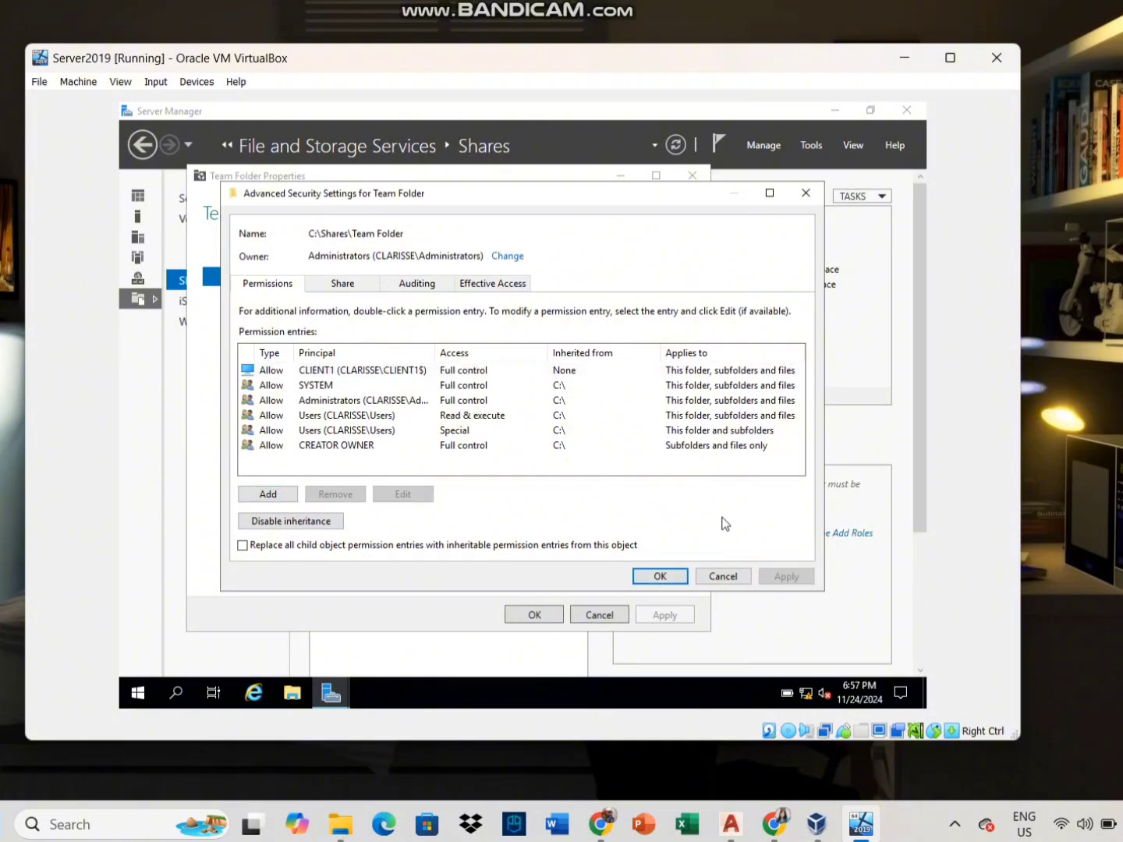
click(658, 578)
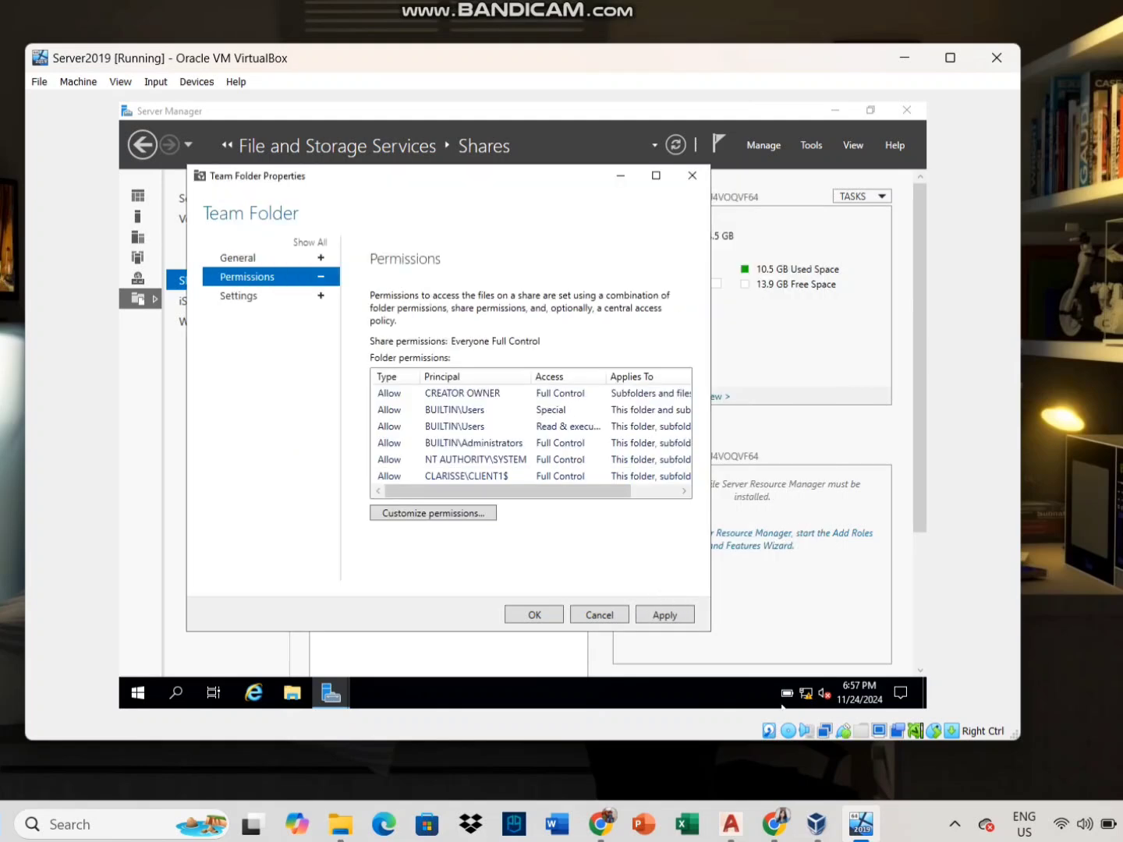
click(535, 616)
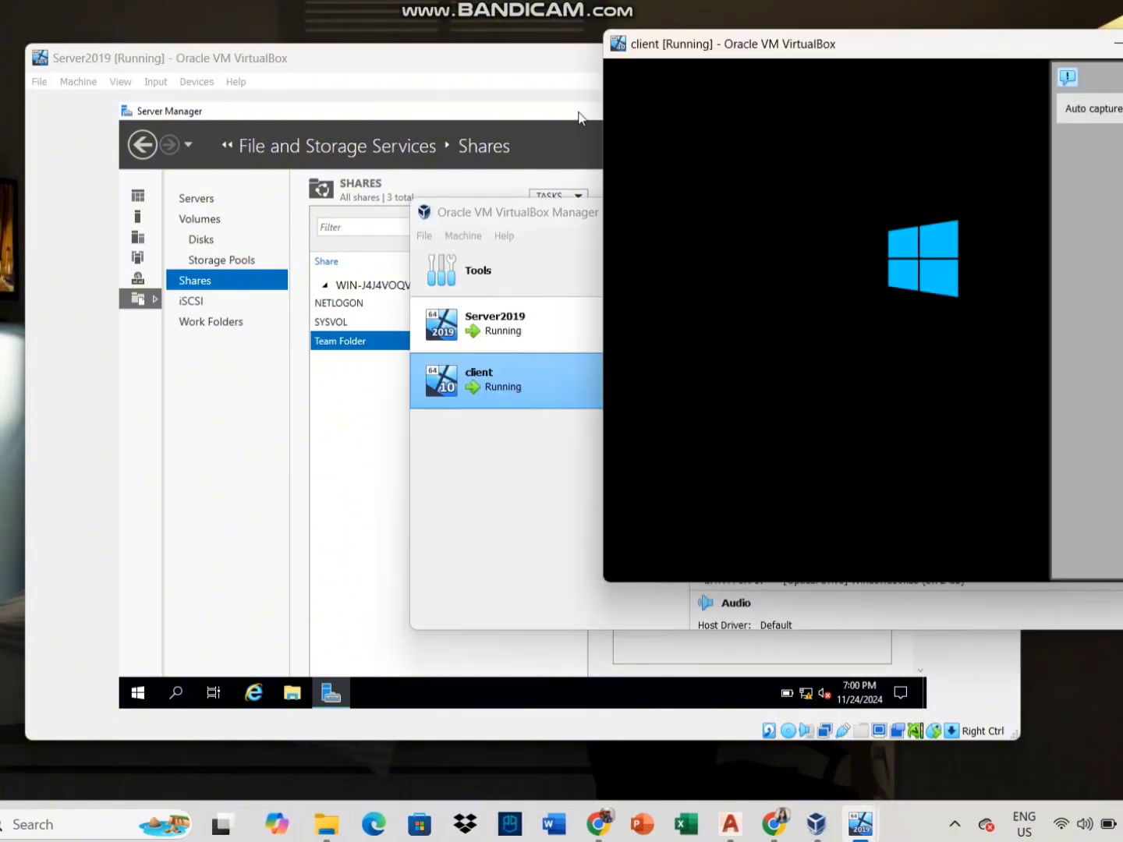
- Dismiss the client virtual machine's notification pane, minimize VirtualBox Manager, and move and widen the client window over the server window
click(1069, 79)
drag(951, 45, 550, 77)
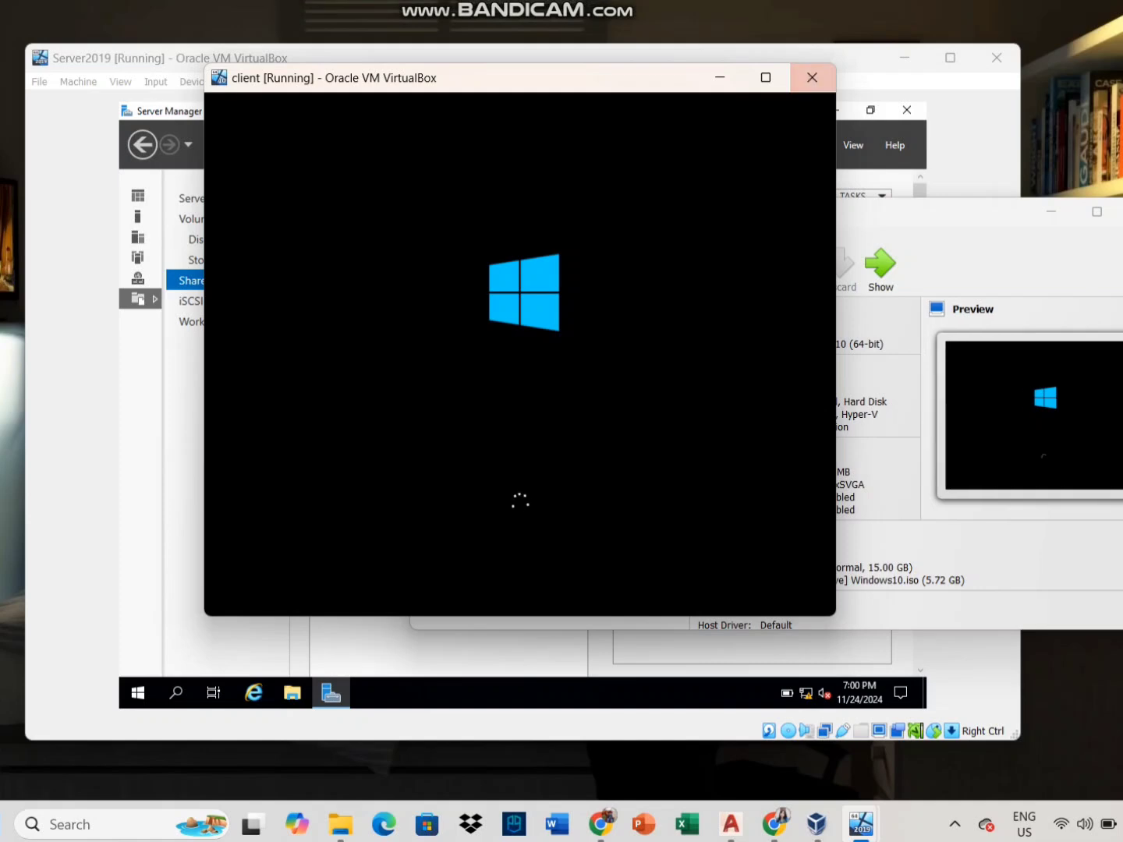
click(1051, 212)
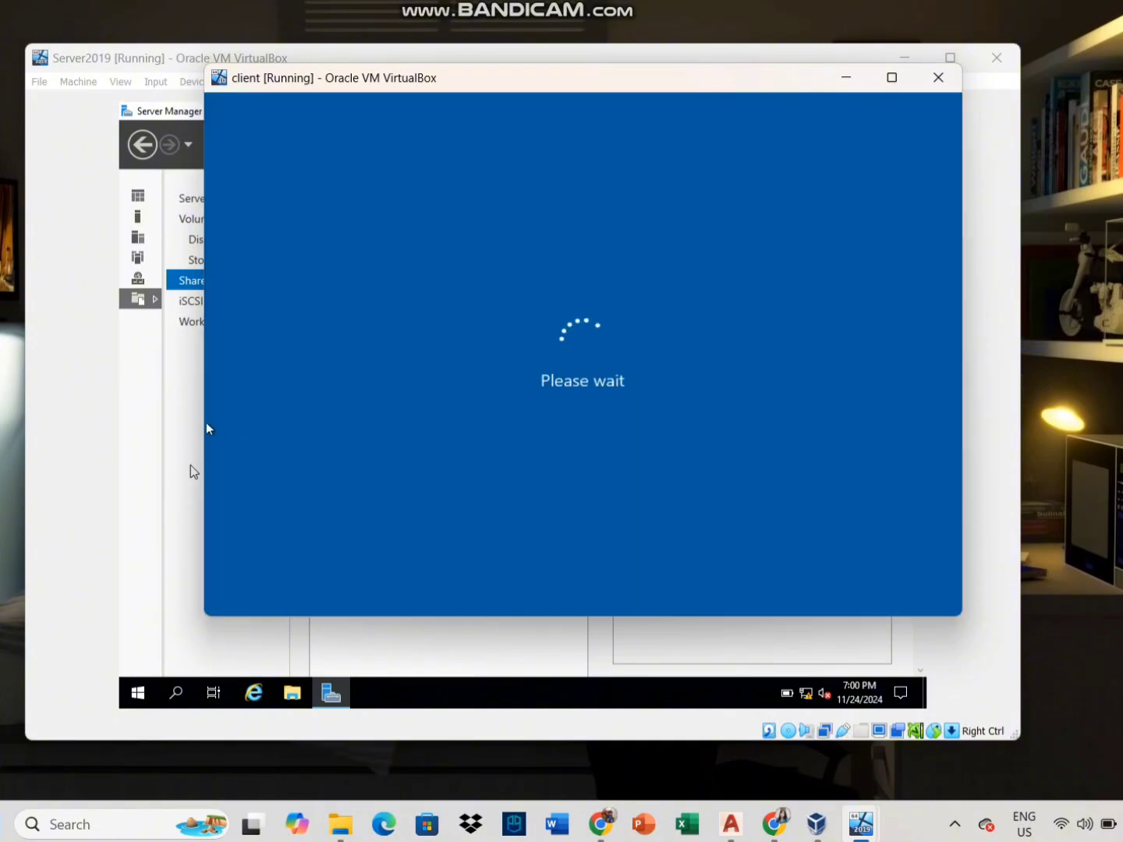
drag(207, 424, 125, 424)
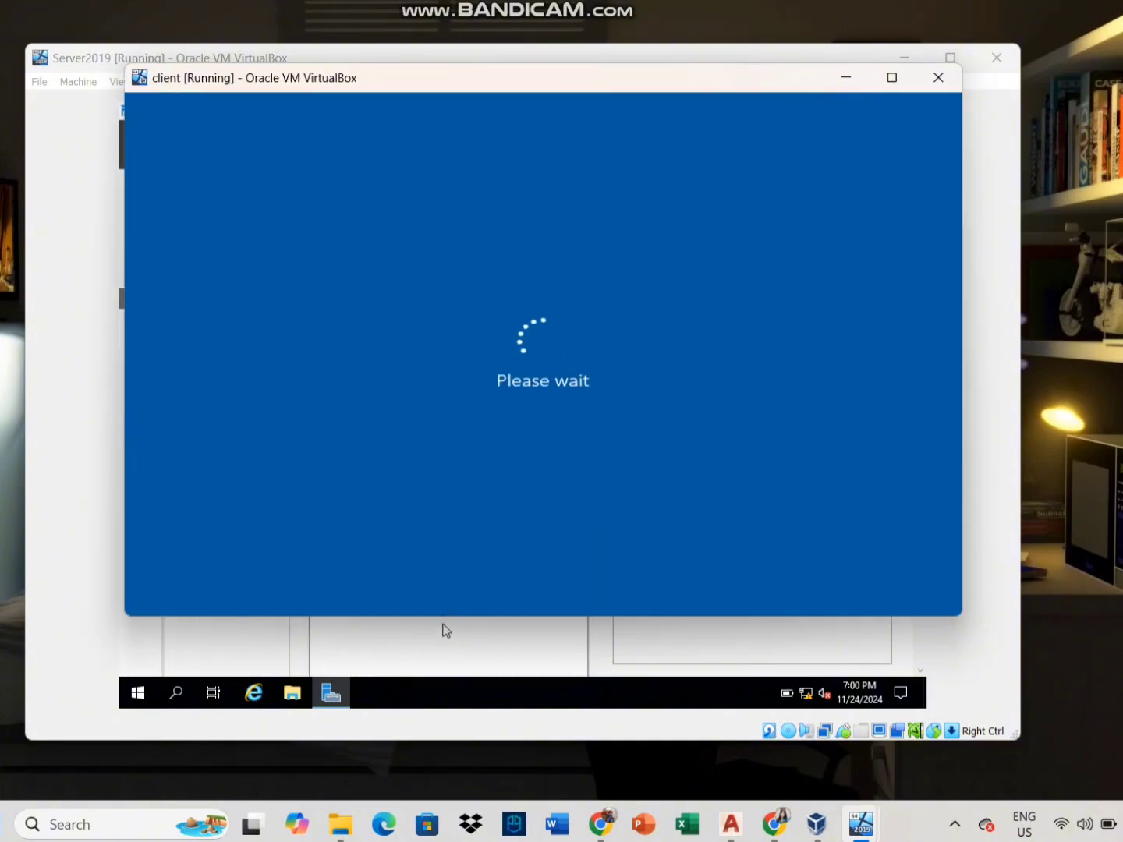
- Make the client window taller and sign in to the client machine's Client account with the account password
drag(444, 619, 447, 684)
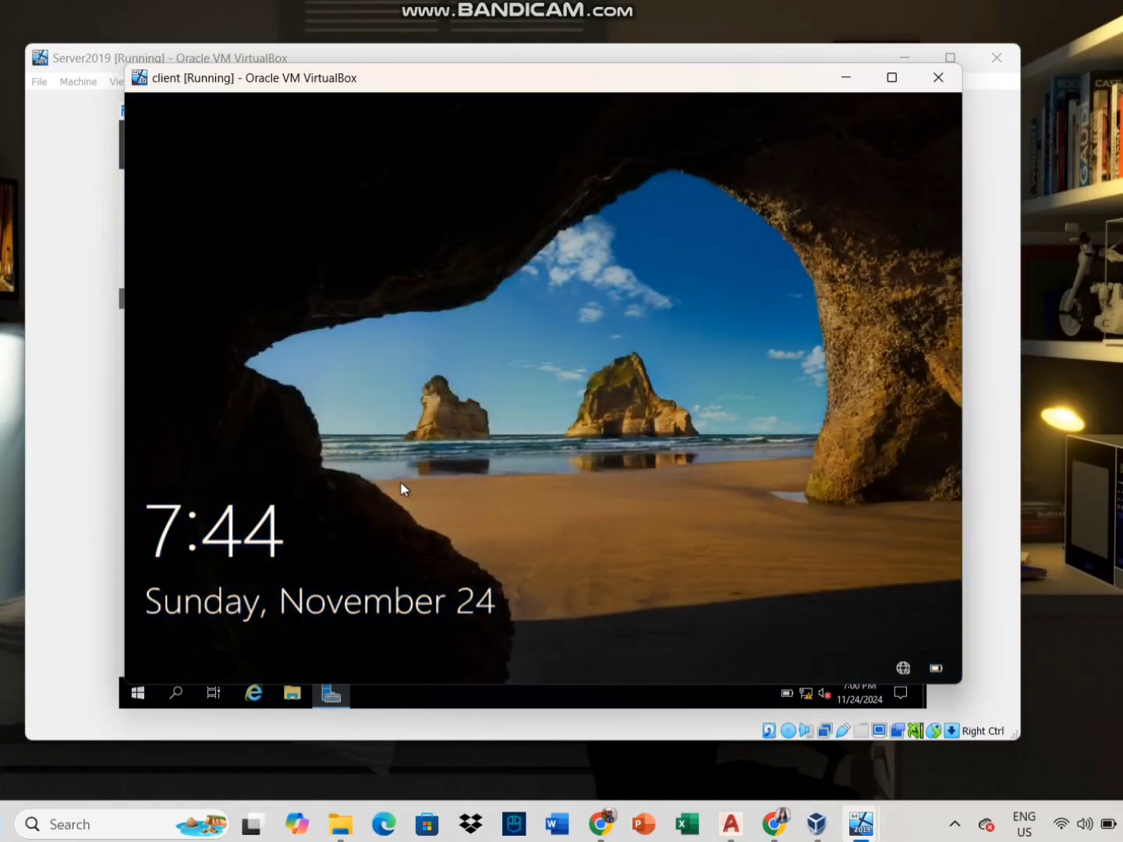
click(530, 500)
key(Caps_Lock)
text(••)
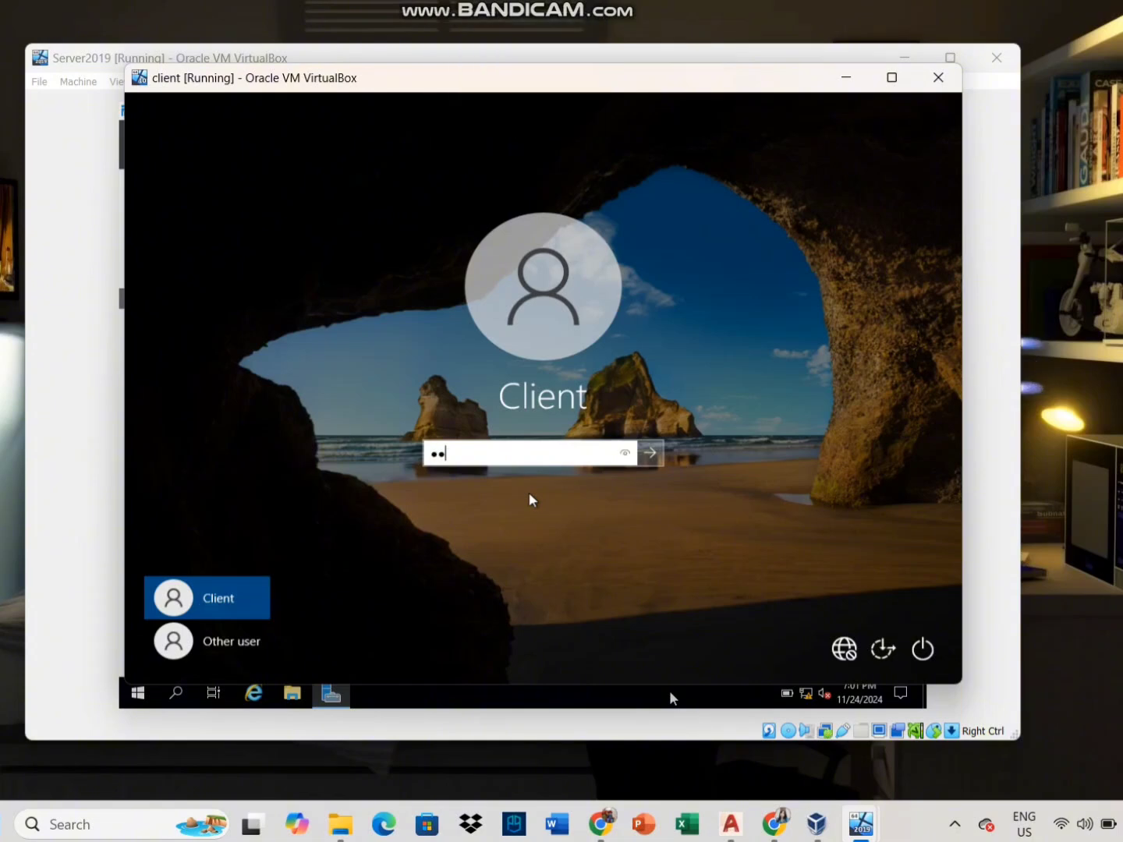
key(Caps_Lock)
text(••••••••)
key(Return)
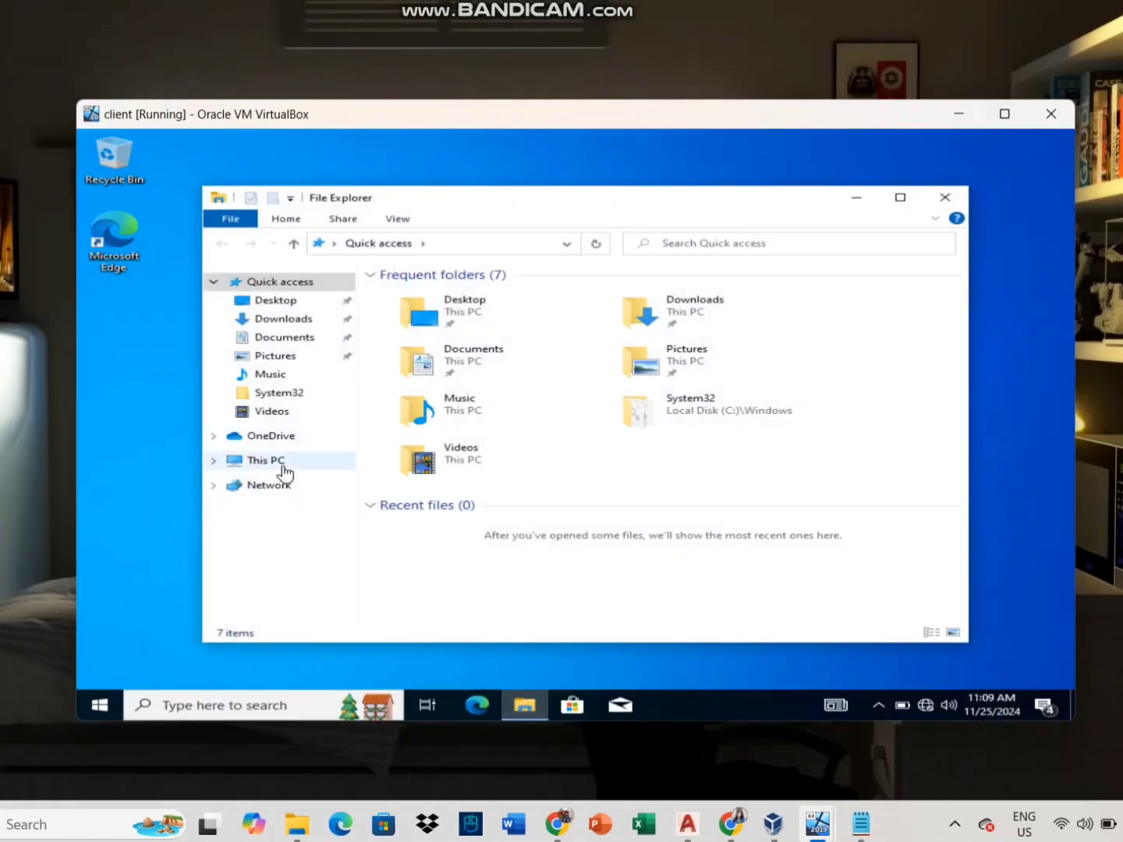
- Open Local Disk (C:) from This PC in File Explorer on the client machine
click(279, 465)
click(468, 505)
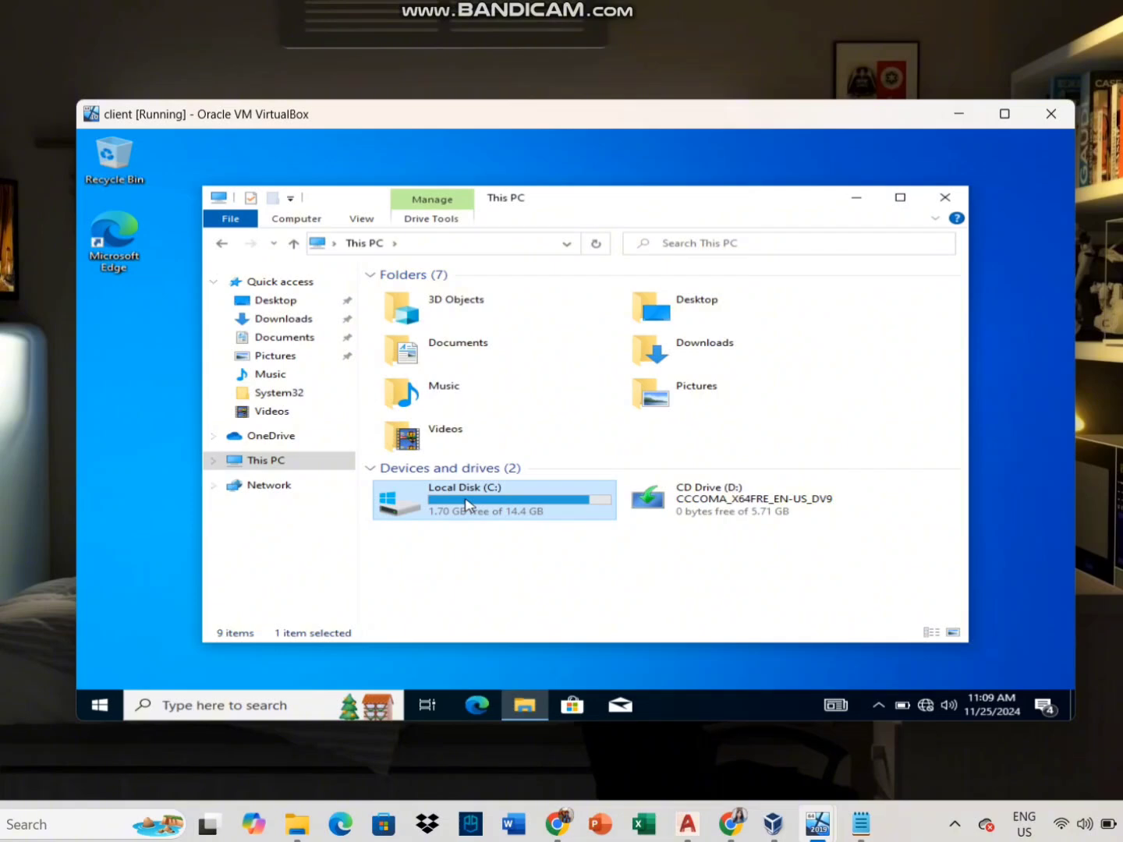
double_click(467, 505)
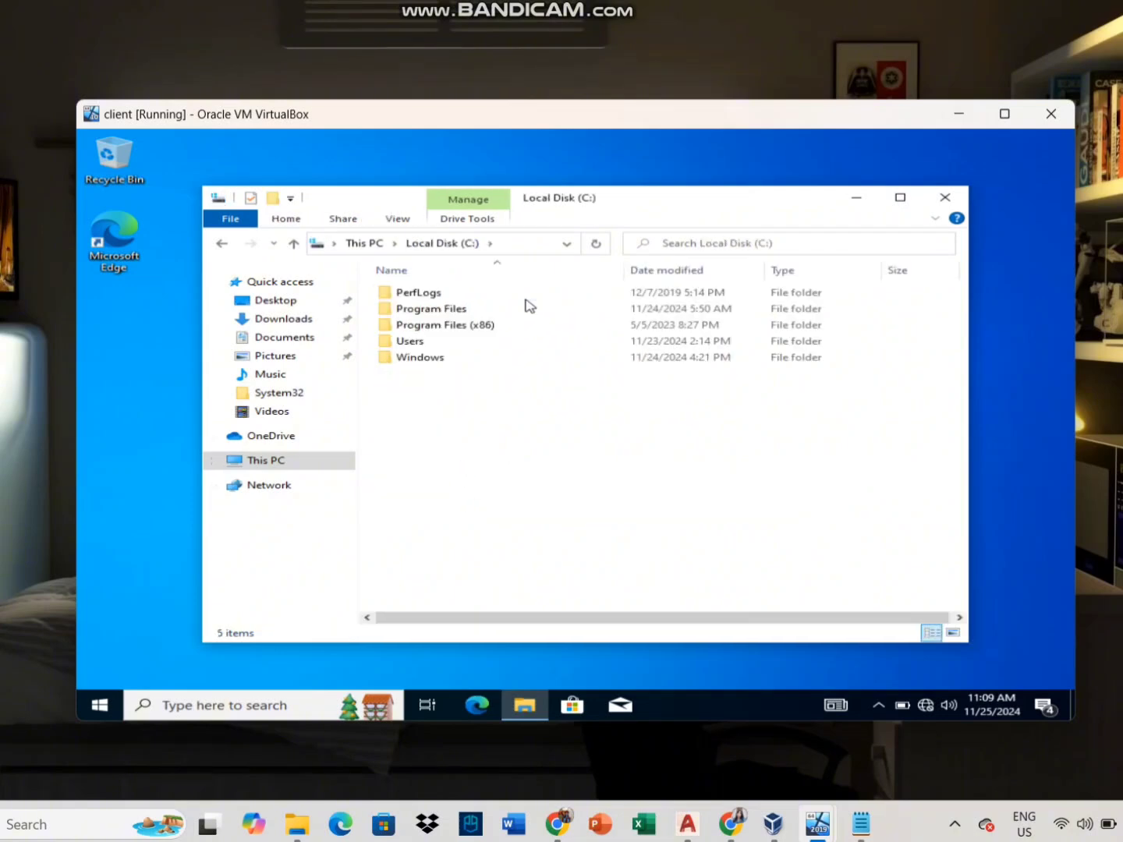
- Try to reach the share by entering the C:-prefixed server network name followed by \Team Folder as the File Explorer address
click(566, 244)
click(460, 244)
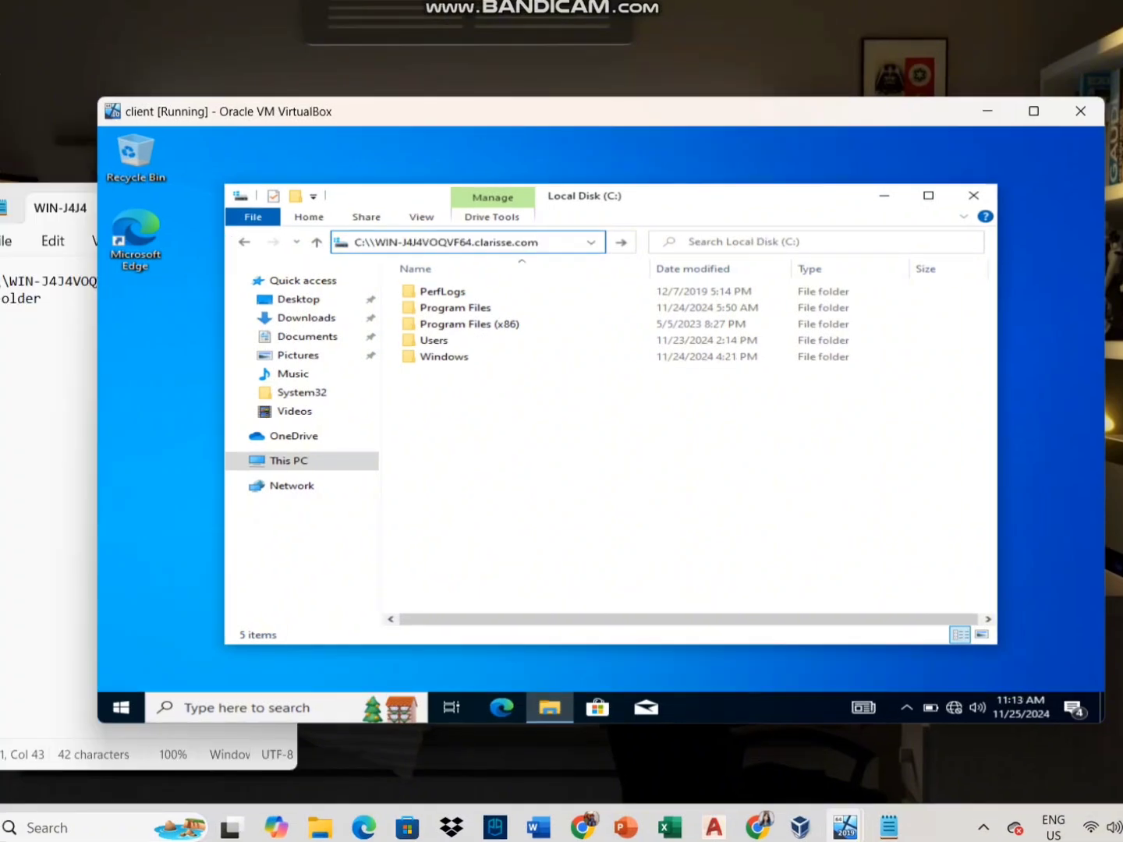
click(558, 247)
text(\Team Folder)
key(Return)
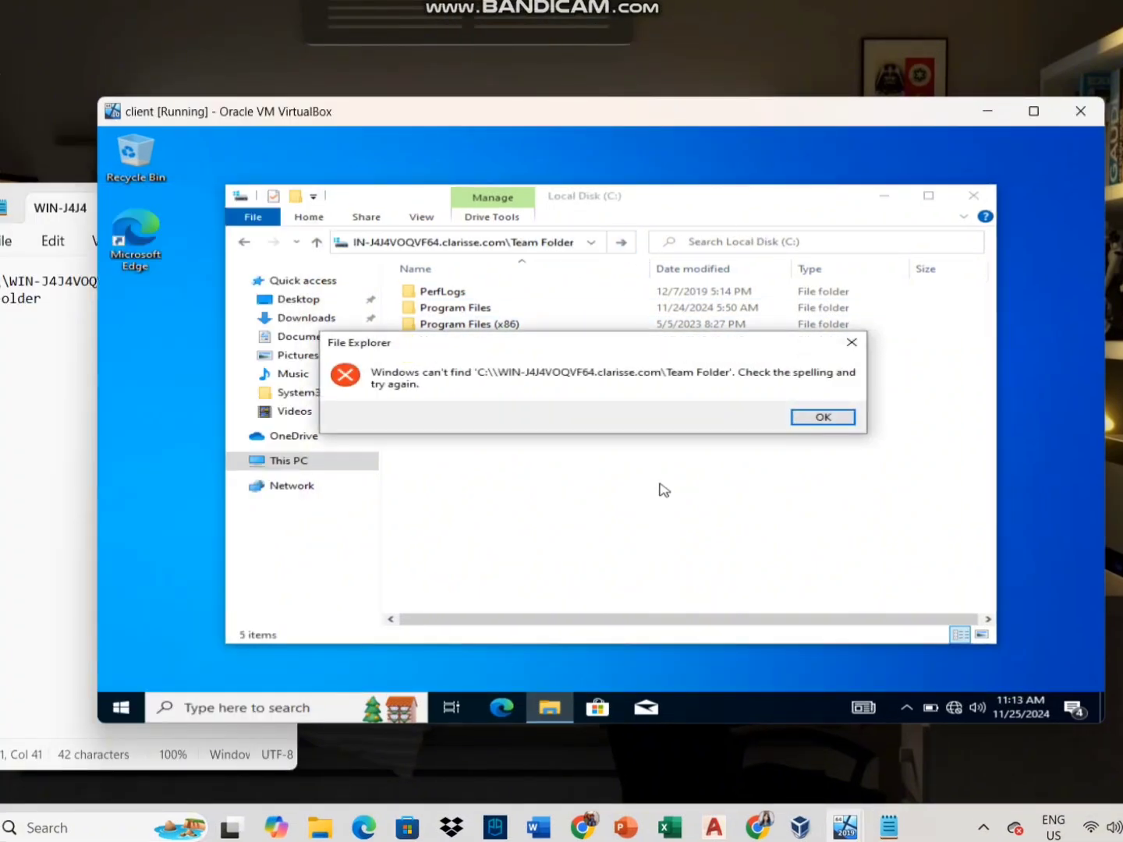
- Dismiss the error, remove the C: prefix so the address is the server's network path to Team Folder, and go to it
click(851, 346)
click(545, 244)
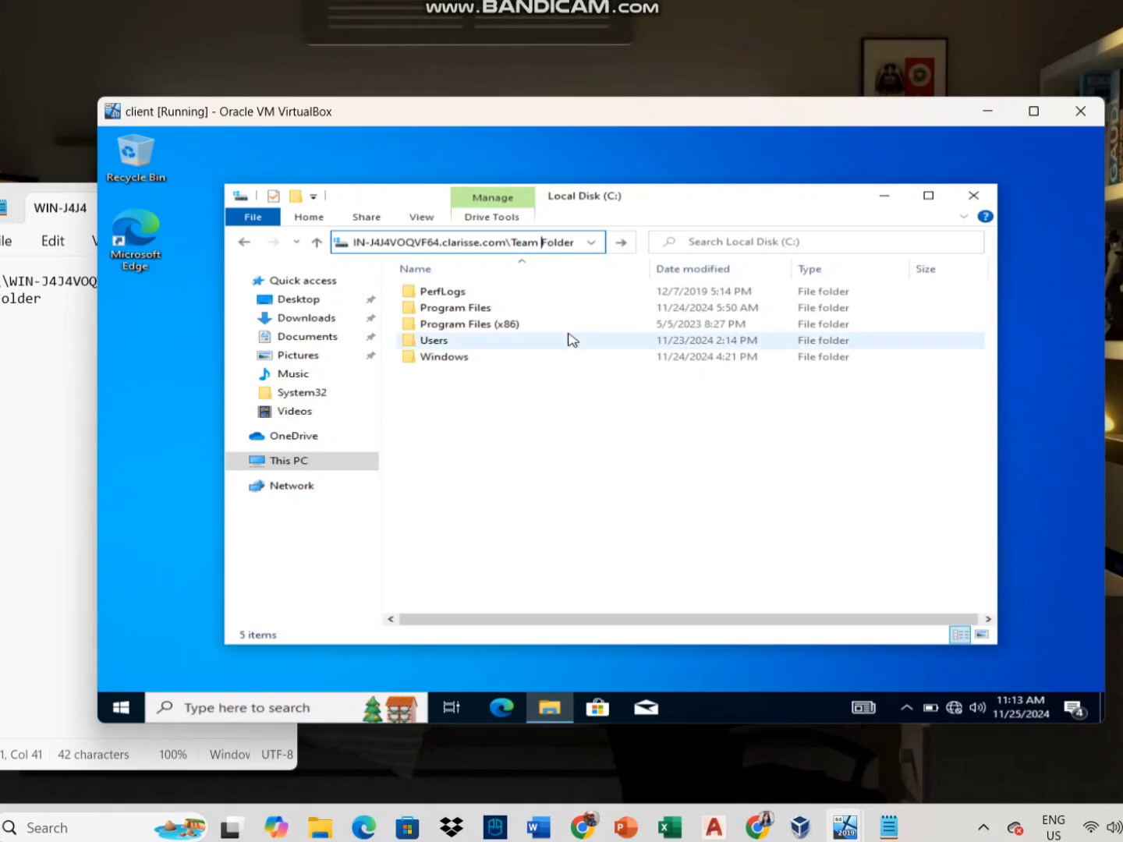
key(BackSpace)
click(369, 243)
key(Left)
key(Left)
key(Left)
key(Left)
key(Left)
key(Left)
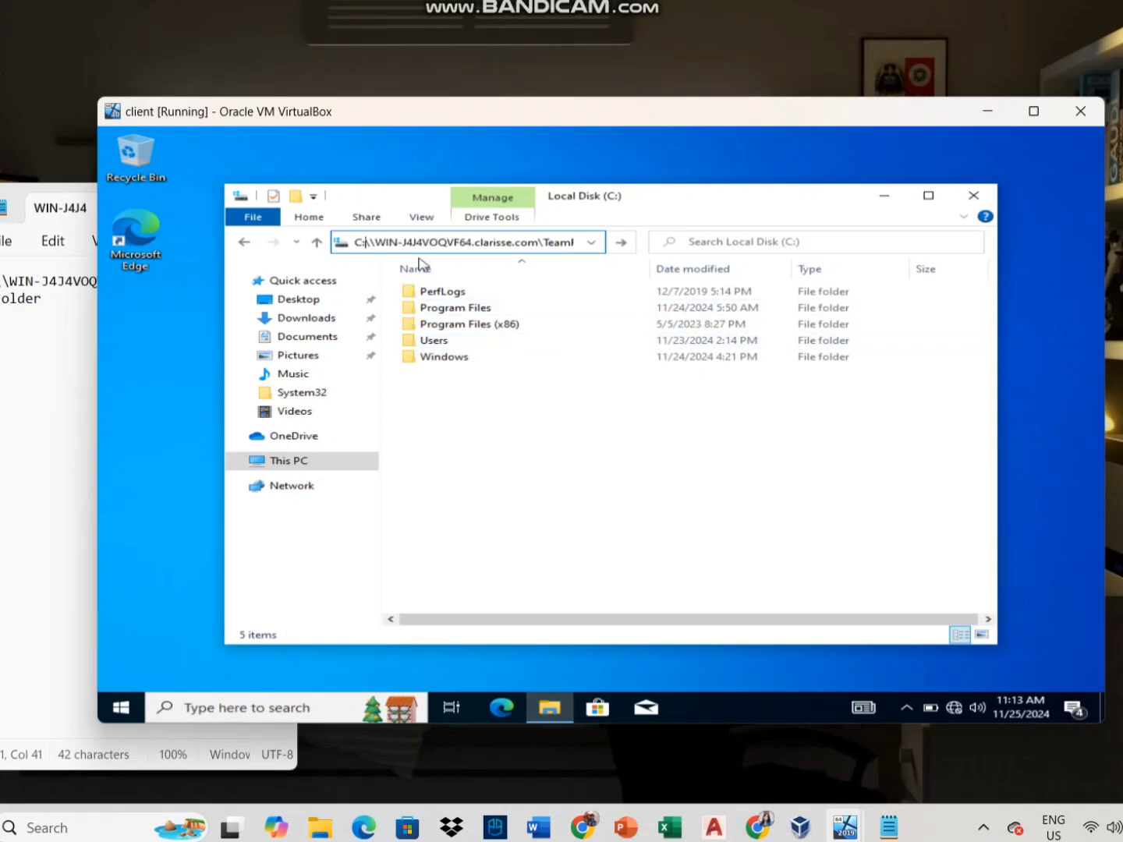
key(BackSpace)
key(BackSpace)
click(622, 242)
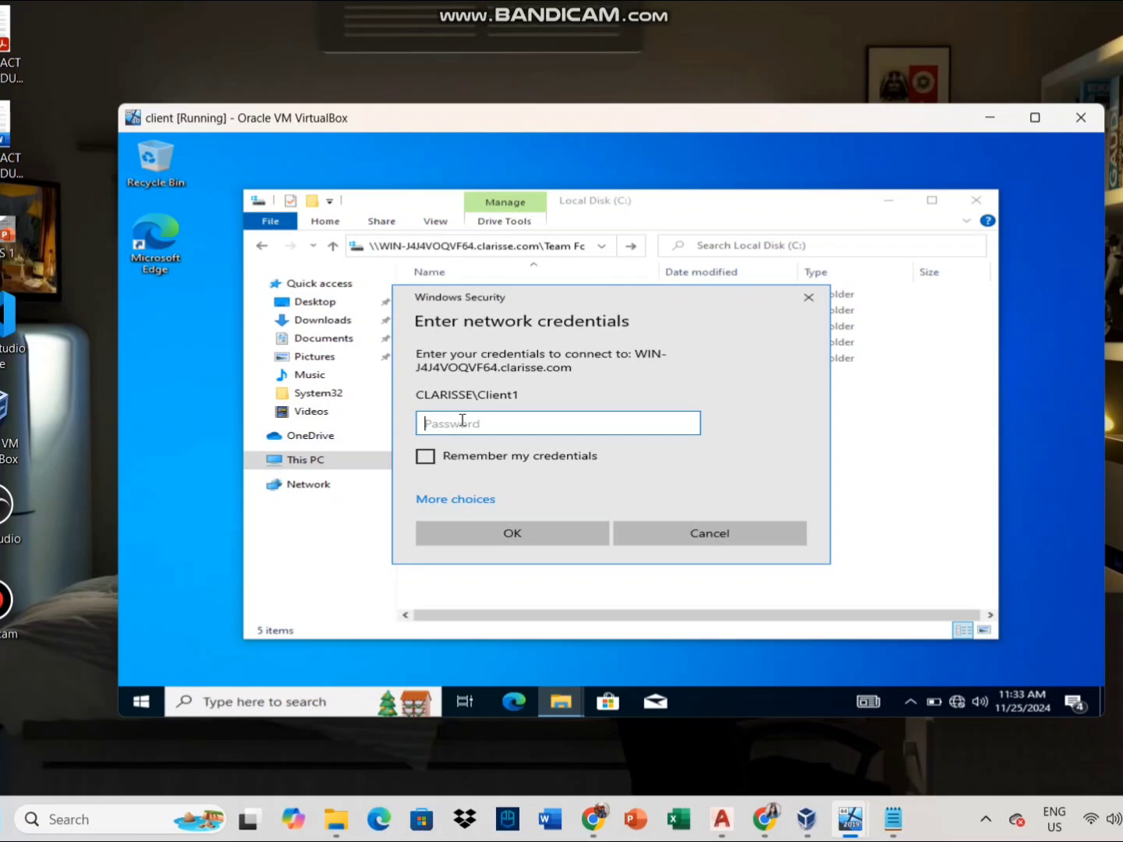
- Enter the Client1 account's network password, choose to remember the credentials, and submit them
text(P)
click(688, 425)
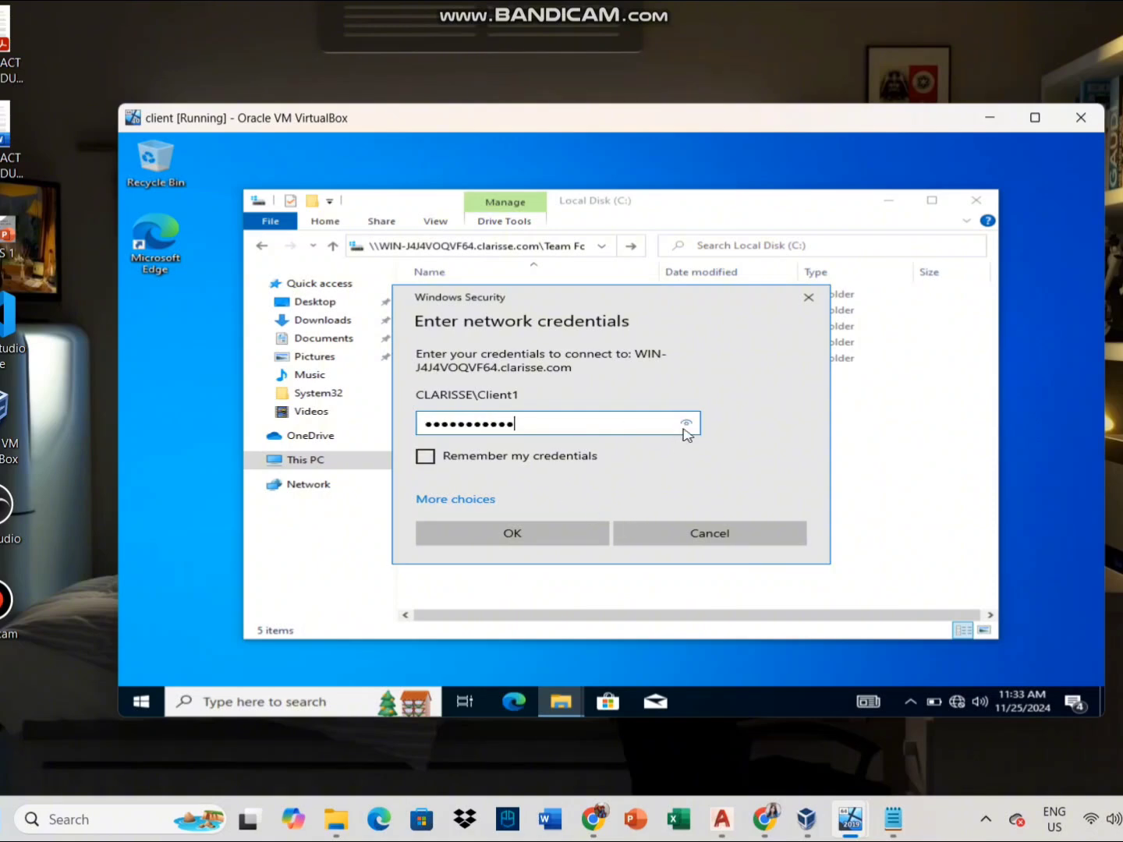
click(685, 426)
click(687, 423)
key(BackSpace)
key(Caps_Lock)
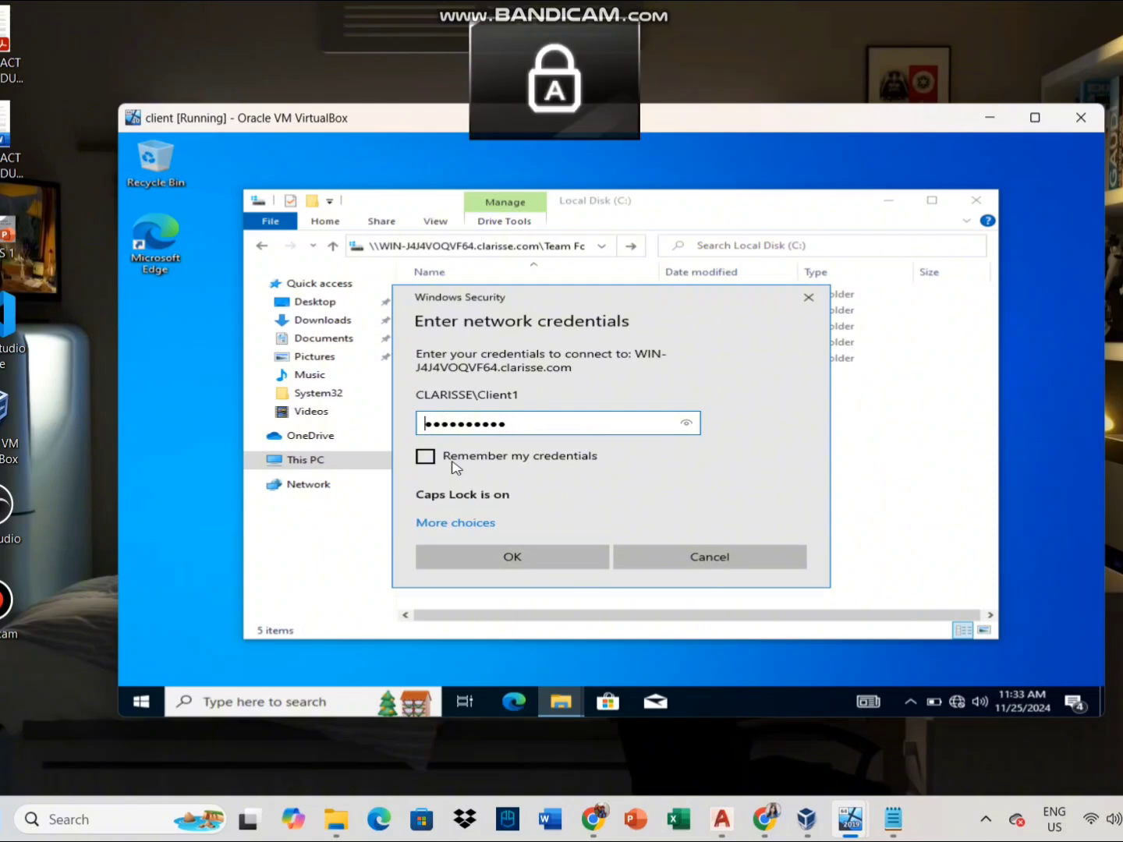
key(Caps_Lock)
click(426, 458)
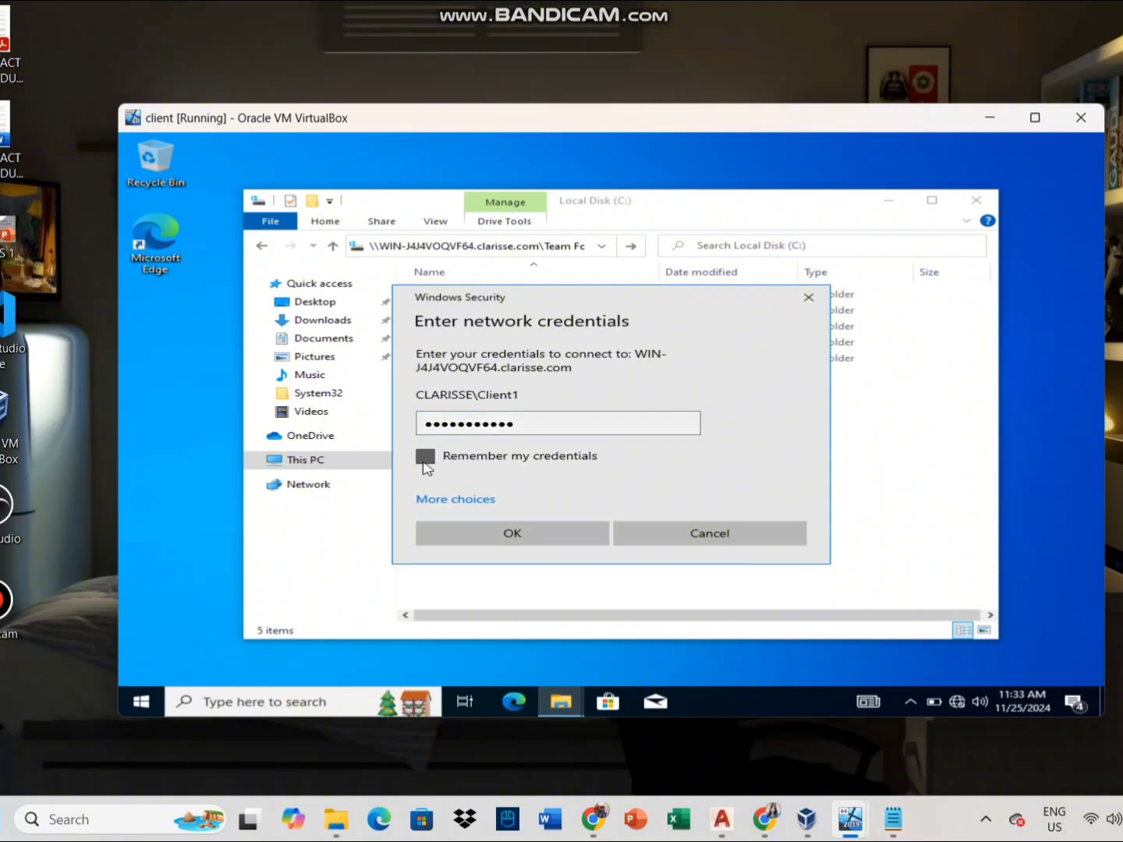
click(511, 537)
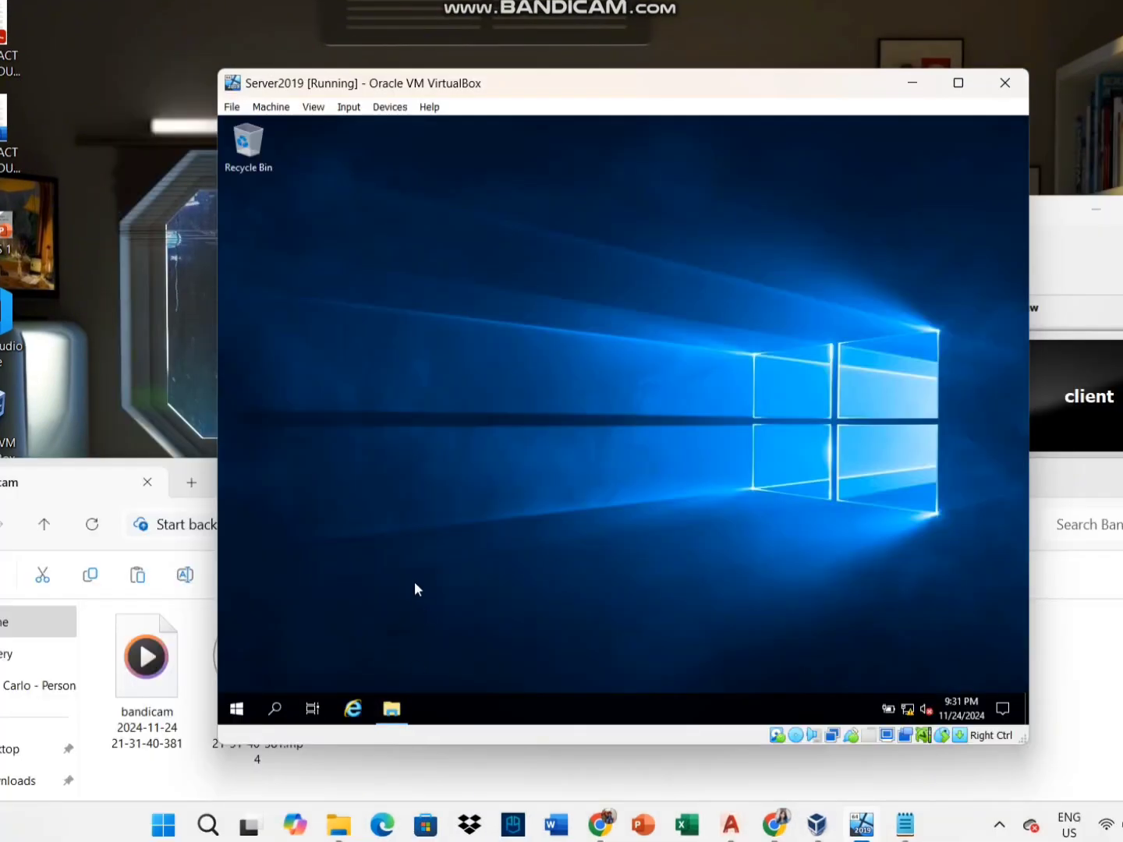
- Start Server Manager on the Server2019 machine and clear away the surrounding host windows and the Windows Admin Center message
key(super)
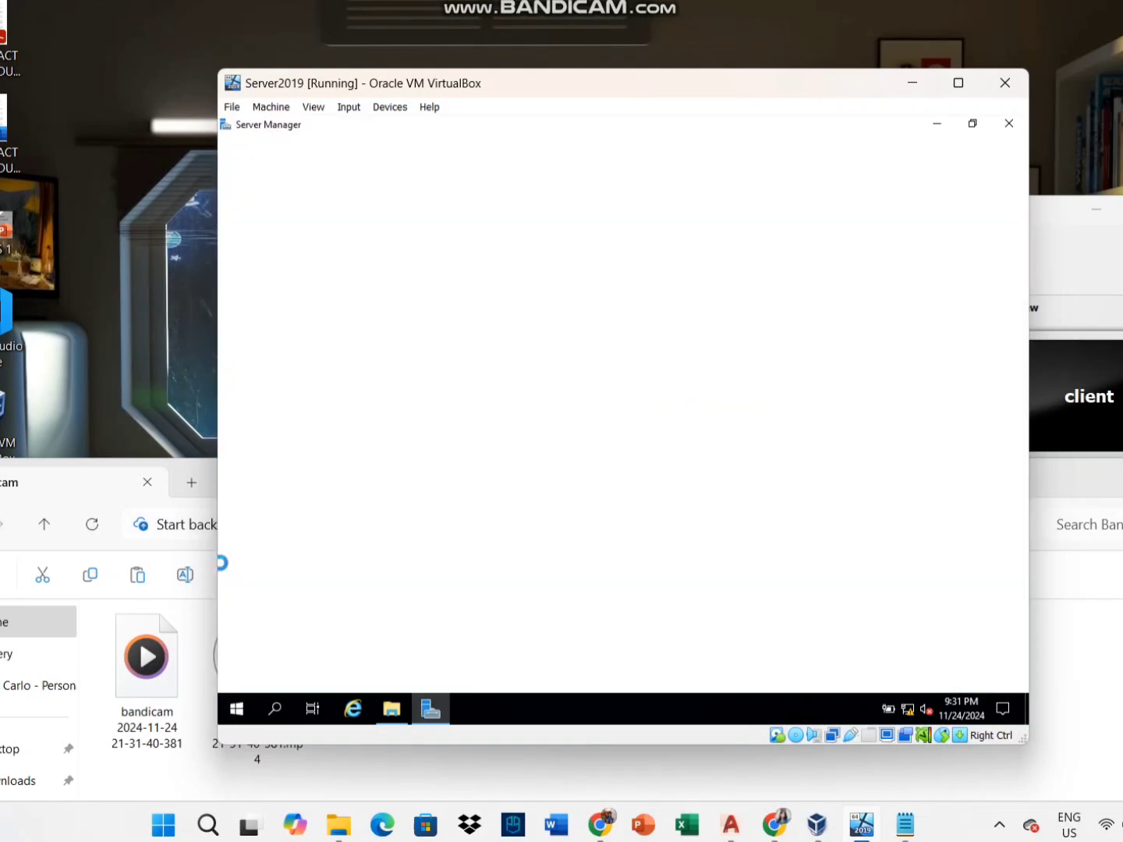
drag(1092, 481, 921, 804)
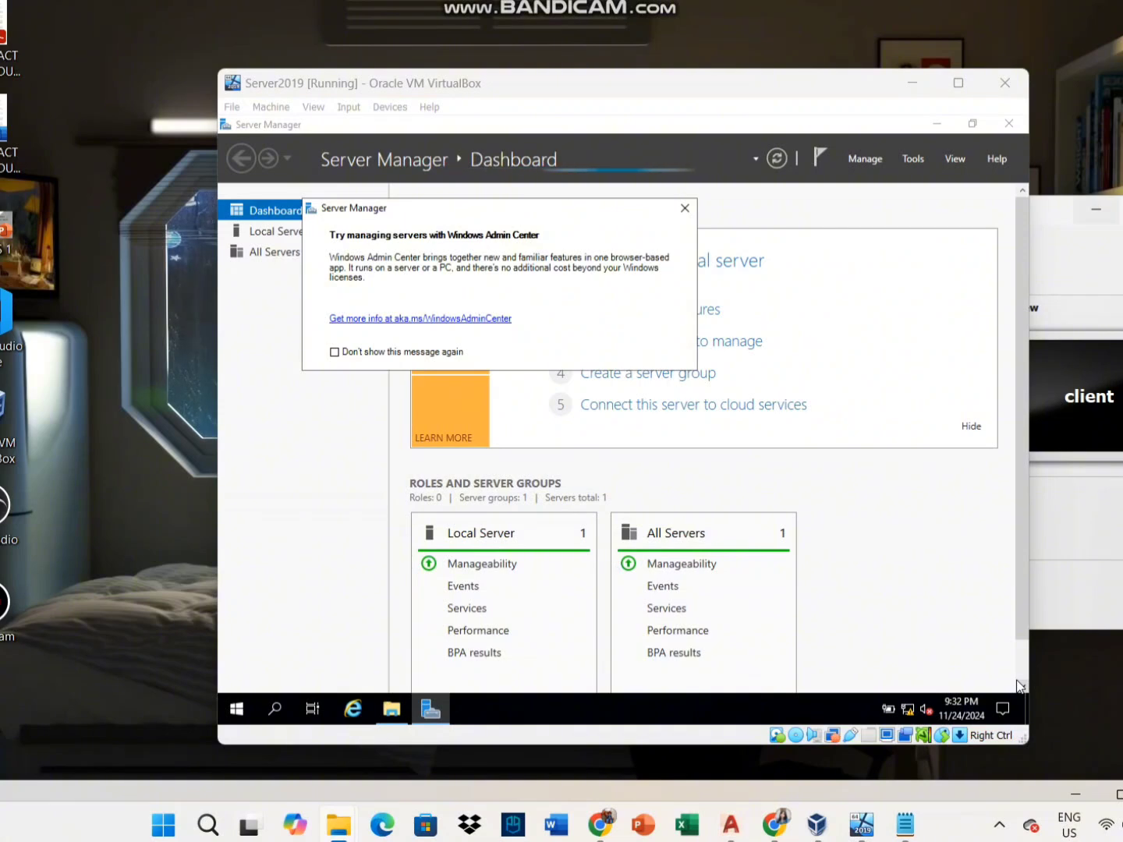
click(1096, 210)
click(685, 207)
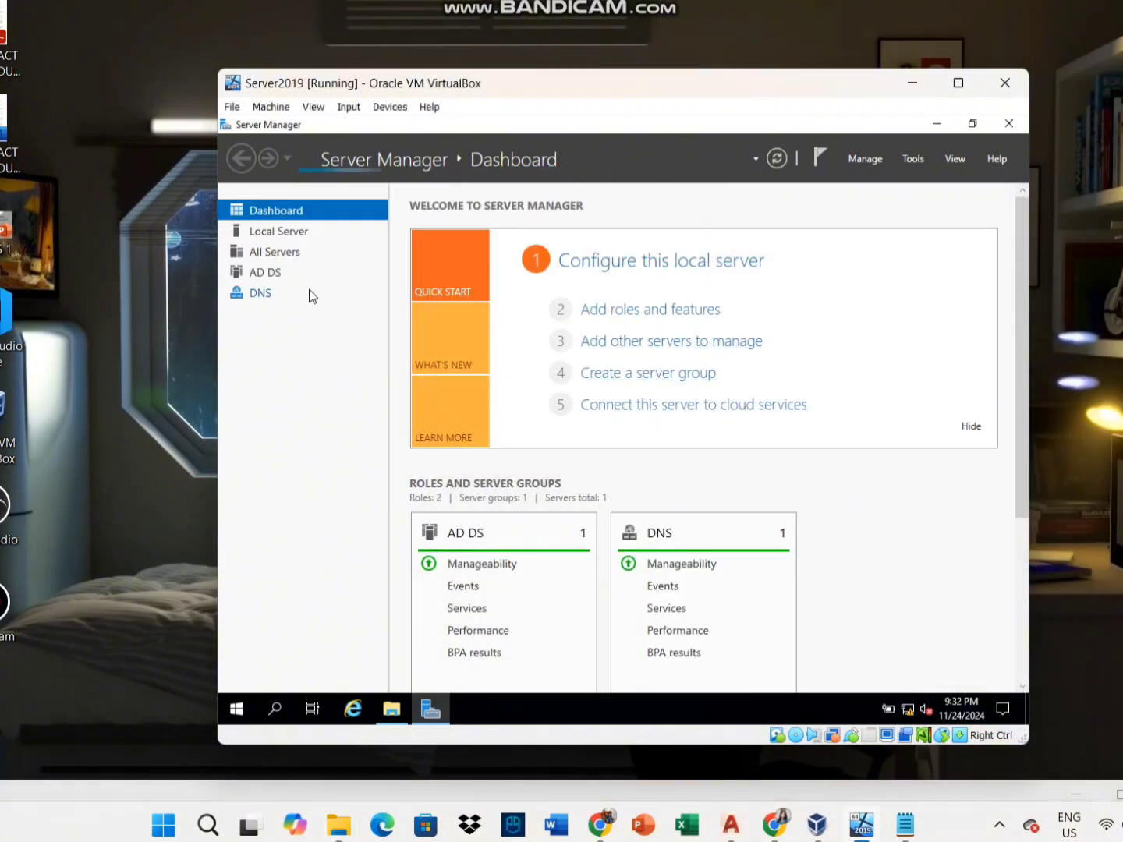
- Go from the Server Manager dashboard to the Shares page of File and Storage Services
scroll(578, 536, down, 1)
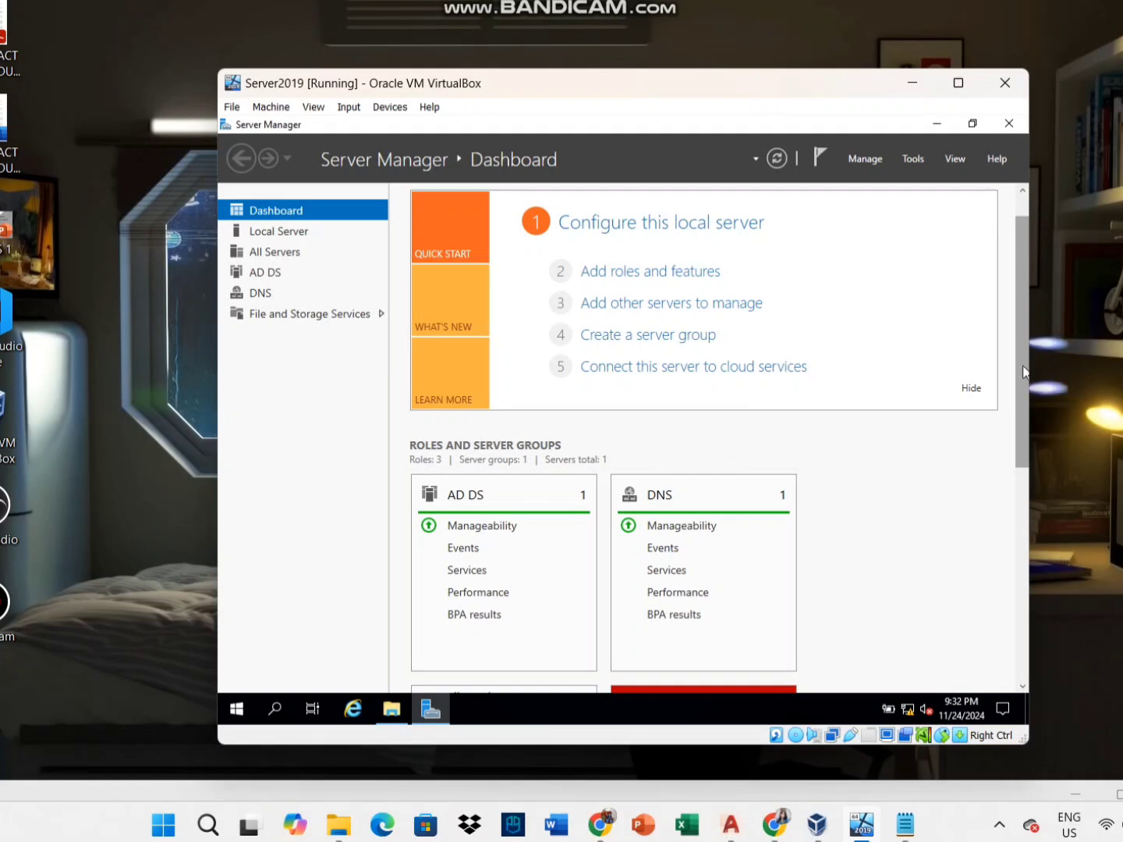
drag(1017, 395, 991, 509)
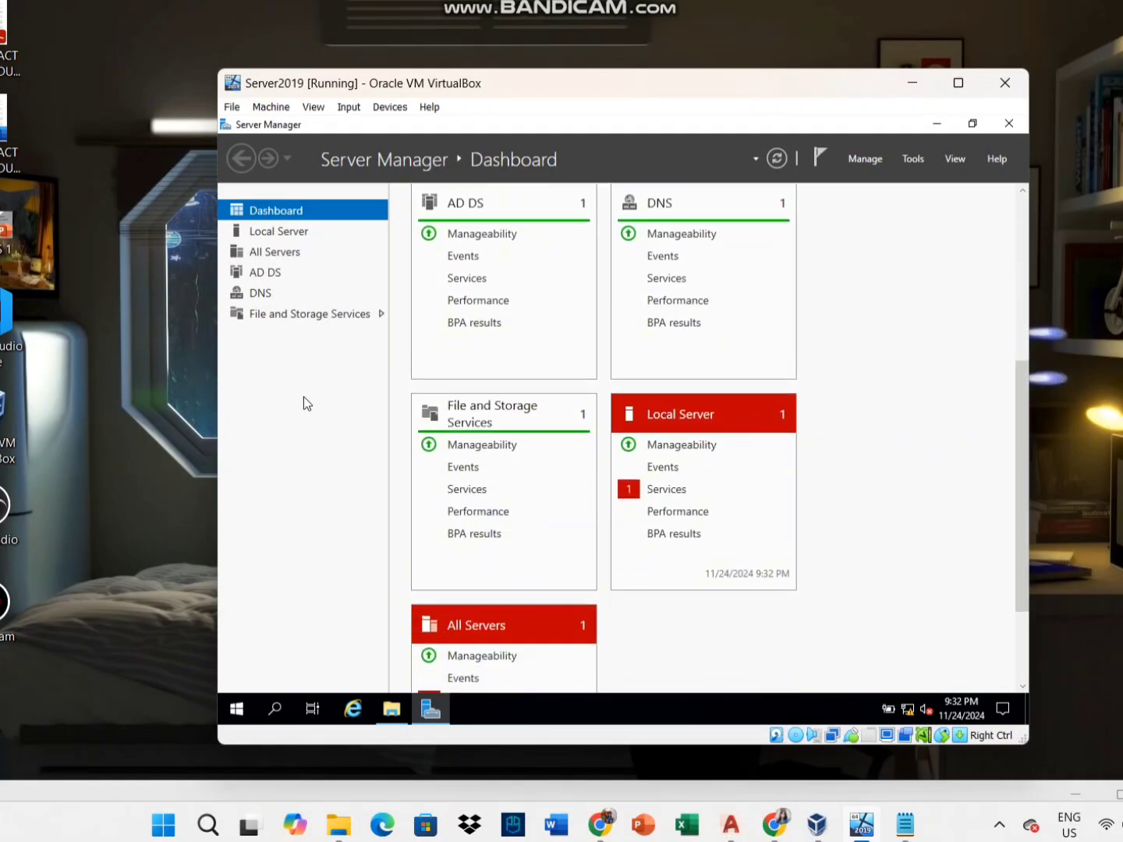
click(487, 426)
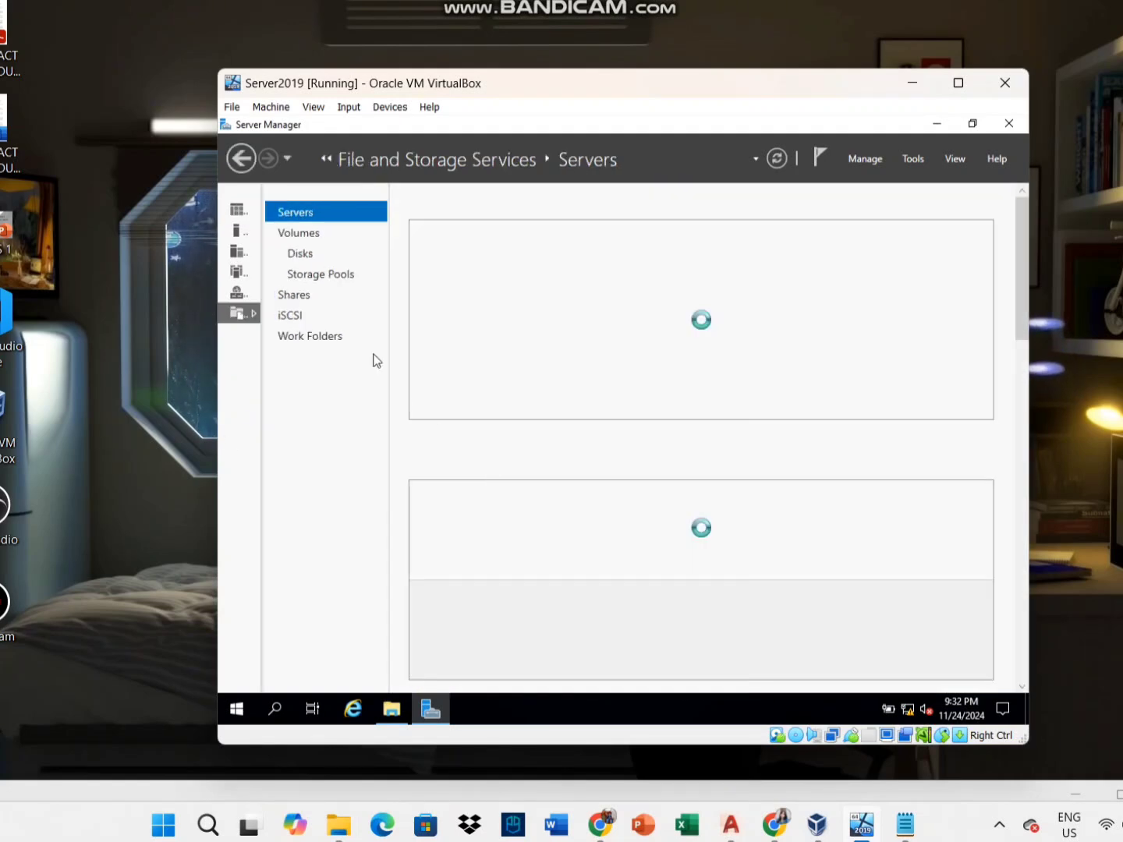
click(303, 298)
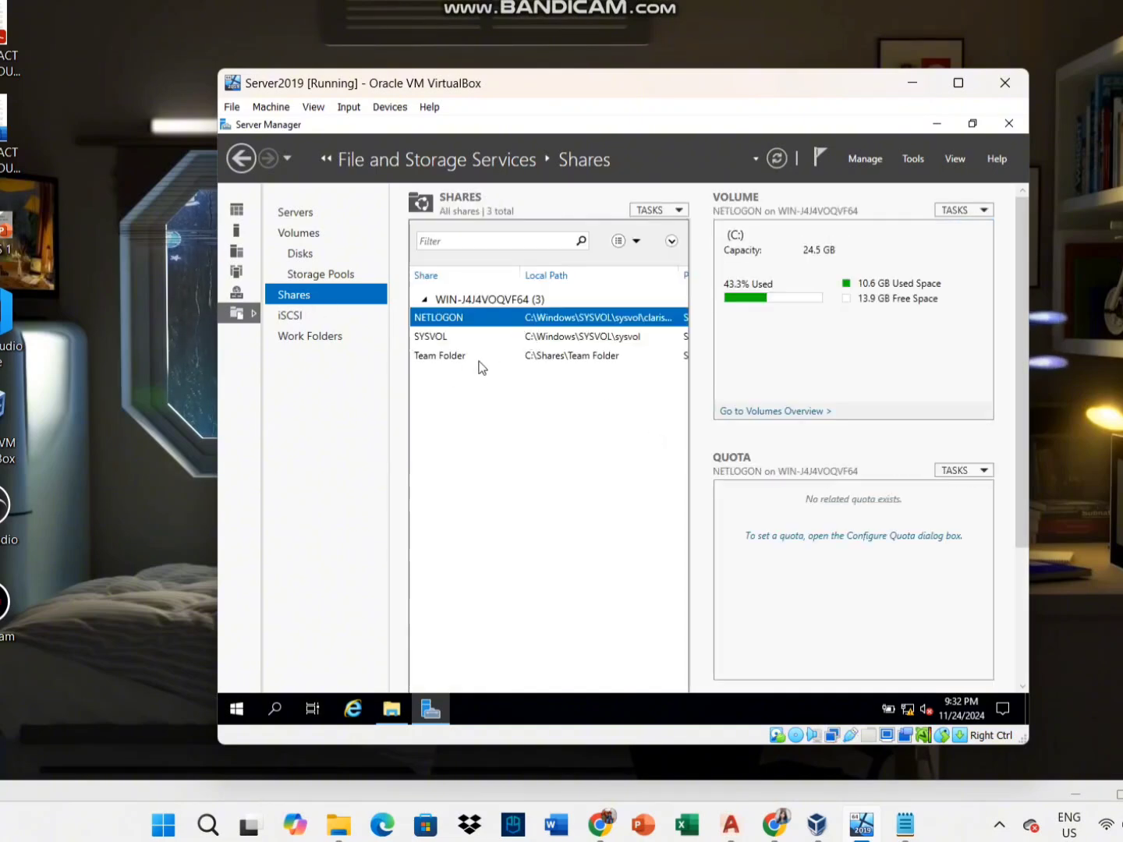
- Open the Team Folder share from the server's list of shares to view its files
click(482, 358)
right_click(482, 361)
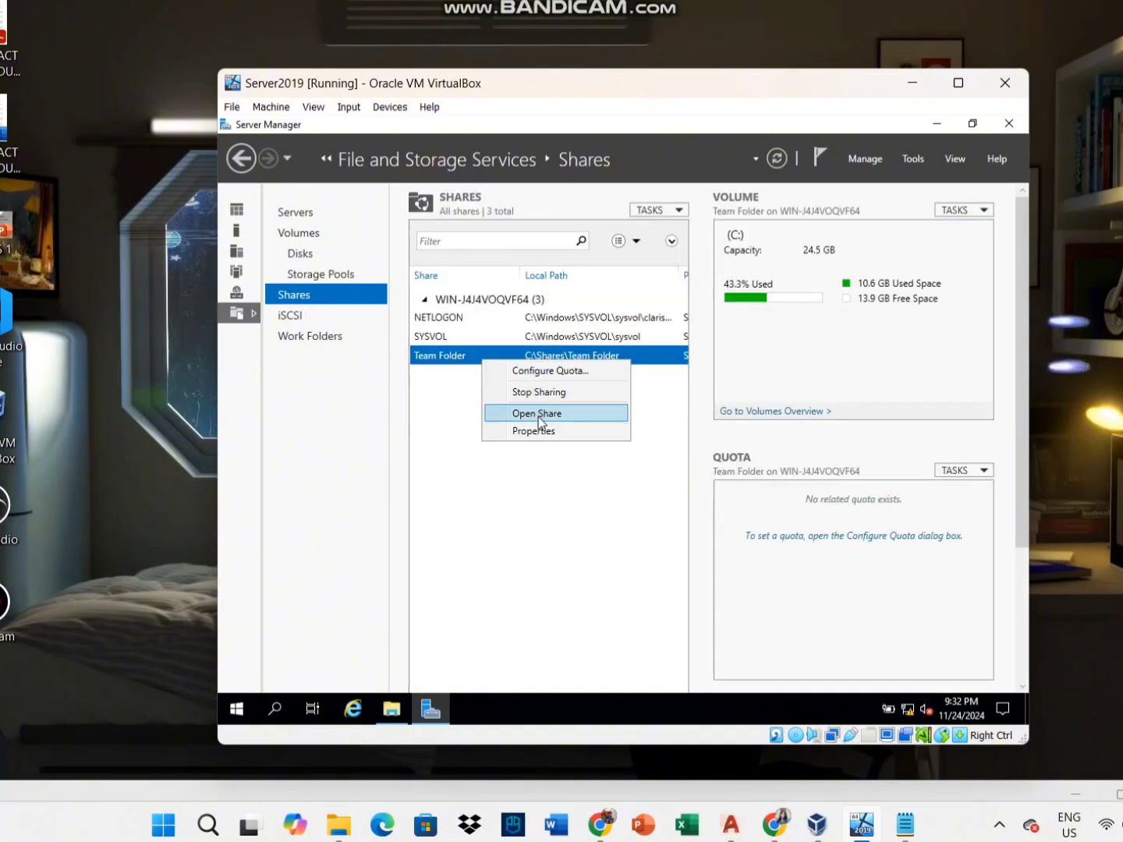
click(538, 413)
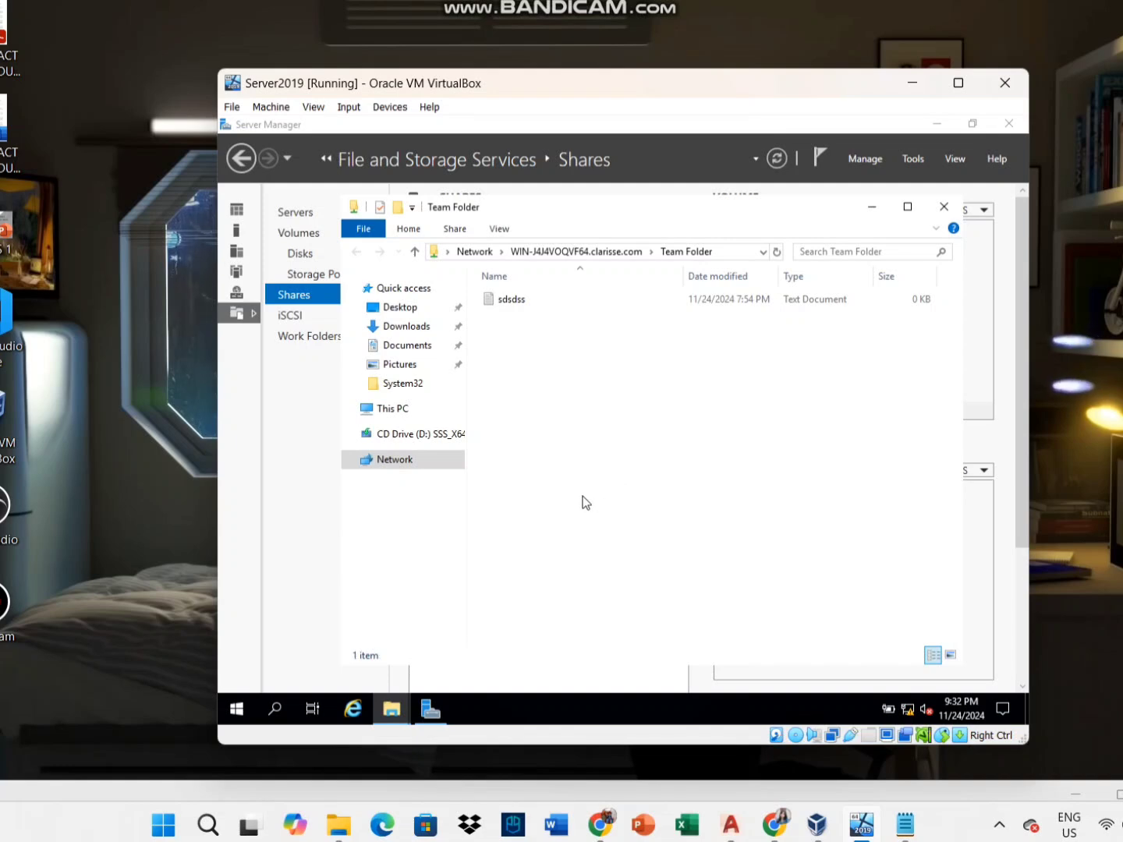